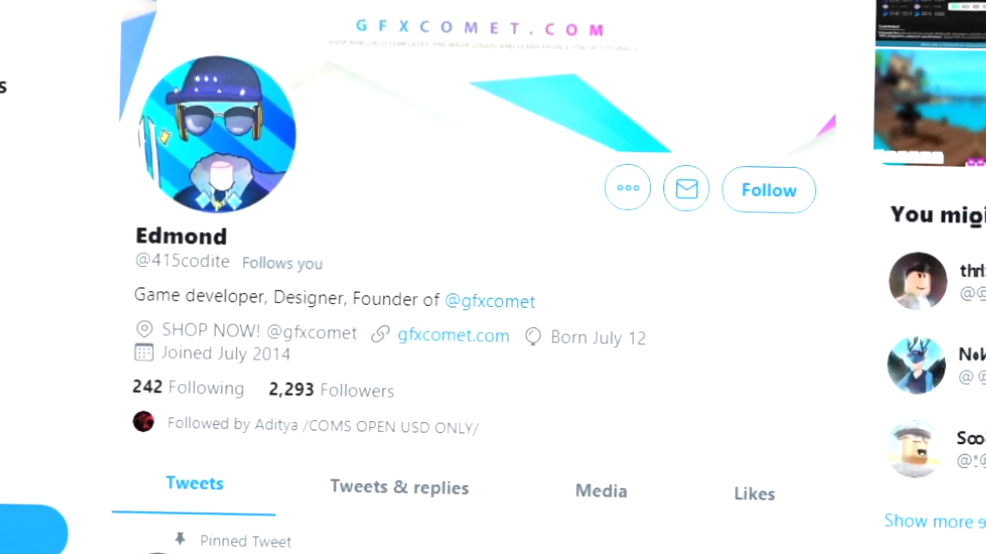
# - Follow the game developer's profile and the GFX COMET profile, turning on notifications for each
pyautogui.click(765, 198)
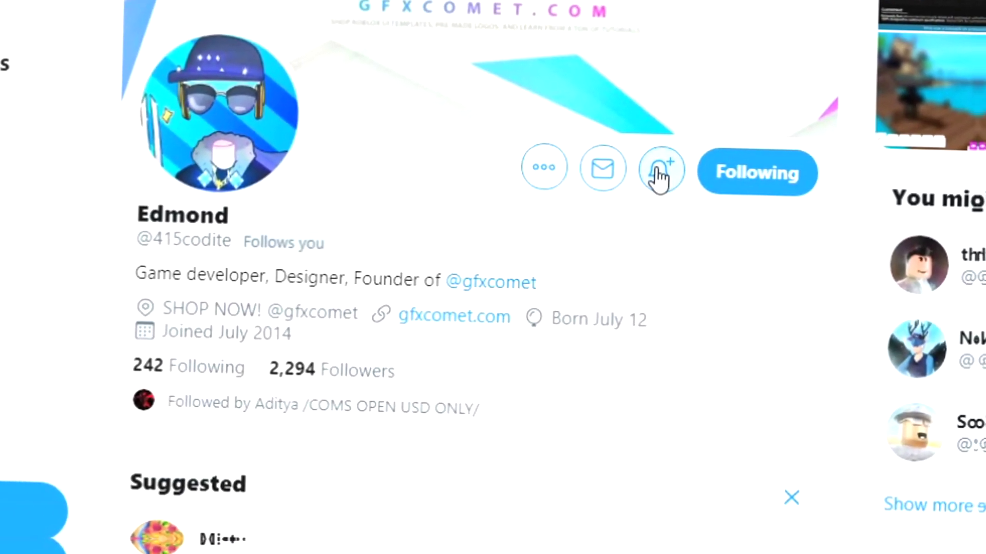
pyautogui.click(670, 177)
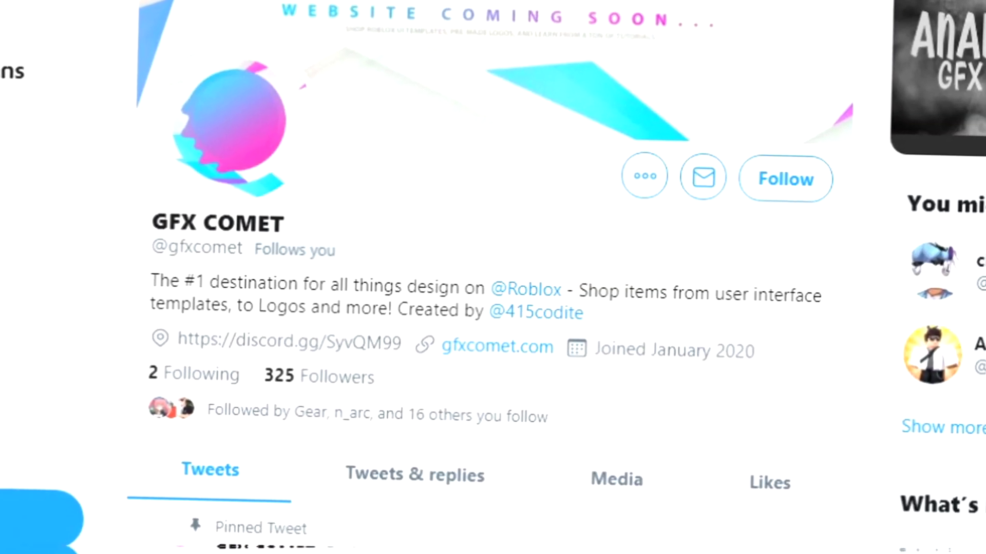
pyautogui.click(775, 195)
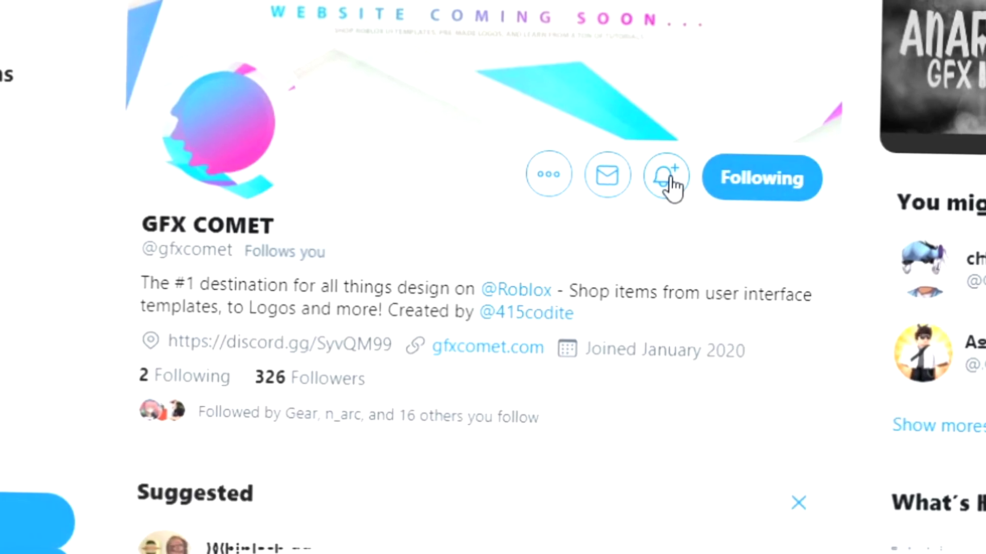
pyautogui.click(655, 180)
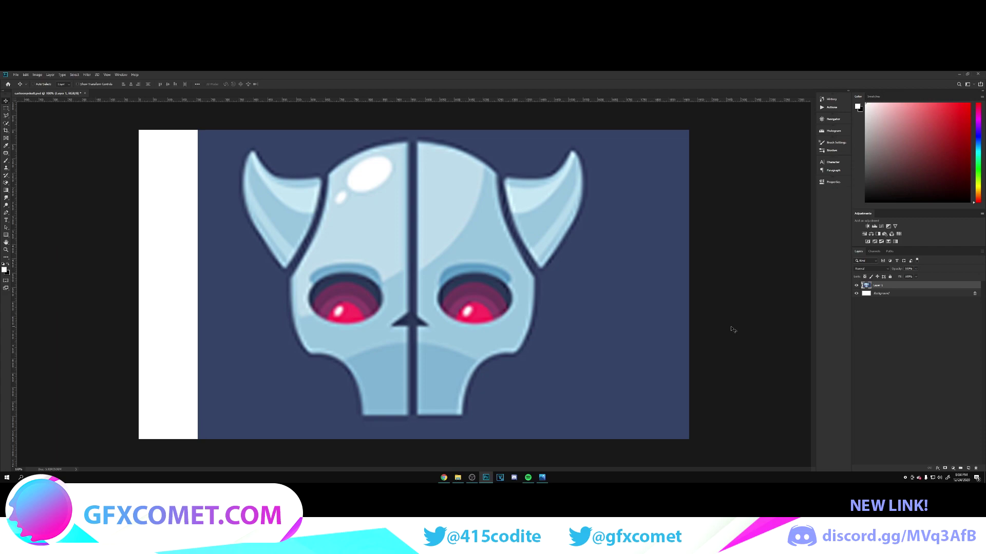
# - On a new layer, trace the left skull half's outer edge with the Pen tool from the crown past the horn to the cheek
pyautogui.hotkey('ctrl', 'shift', 'alt', 'n')
pyautogui.click(6, 216)
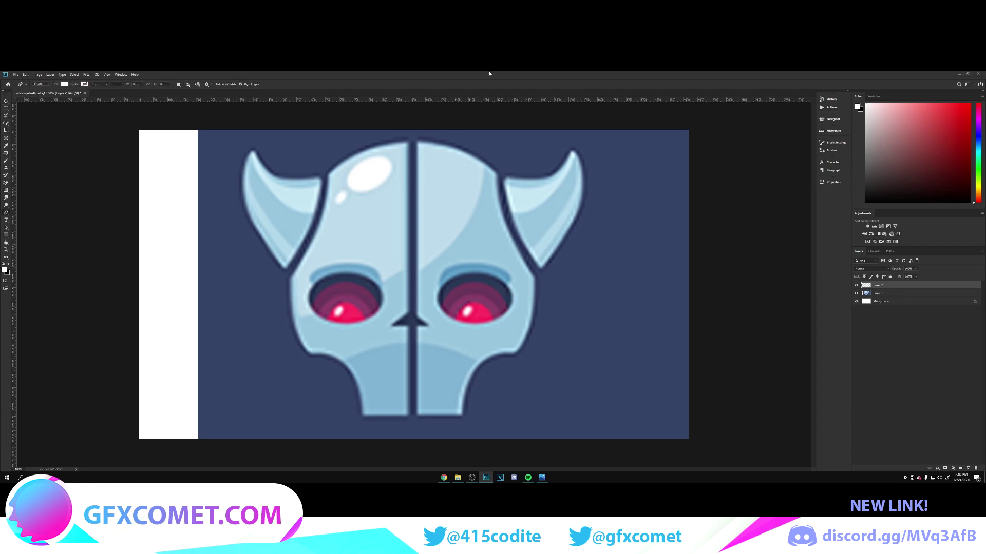
pyautogui.click(406, 142)
pyautogui.moveTo(330, 174); pyautogui.dragTo(297, 207)
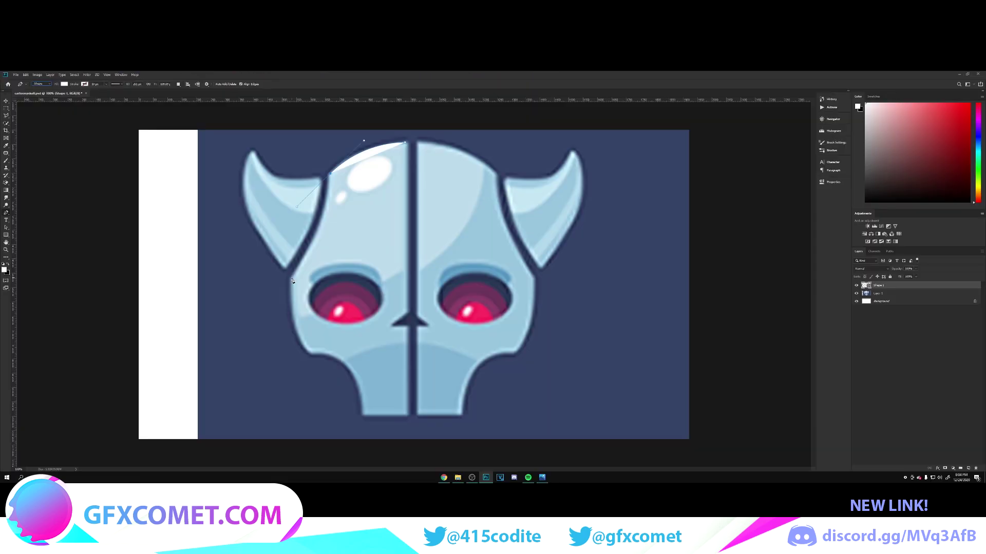
pyautogui.moveTo(292, 278); pyautogui.dragTo(231, 293)
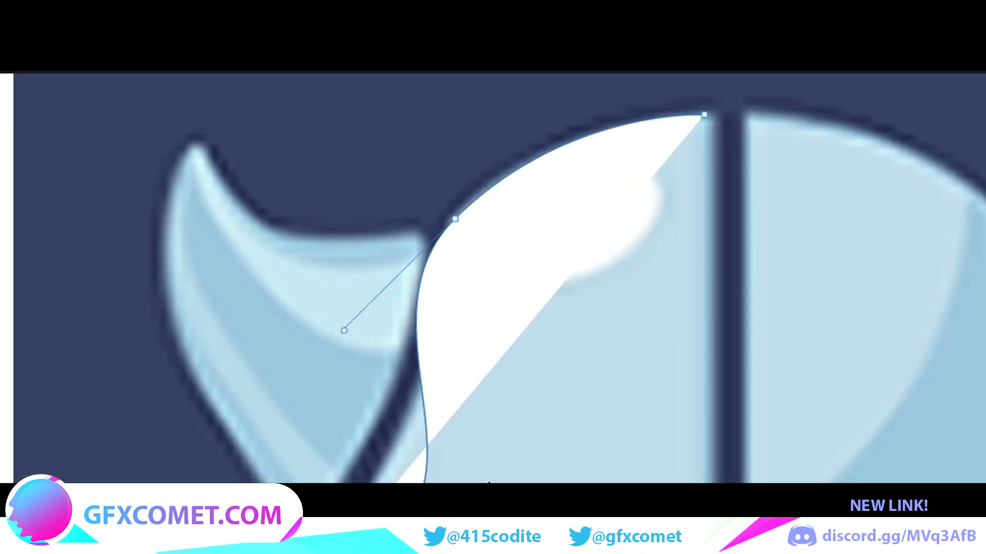
pyautogui.hotkey('ctrl', 'z')
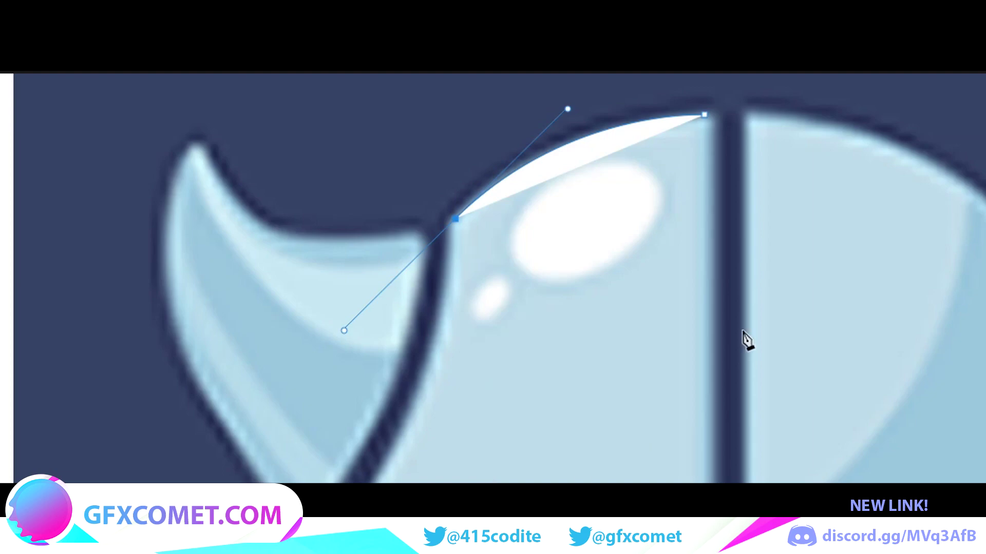
pyautogui.click(456, 221)
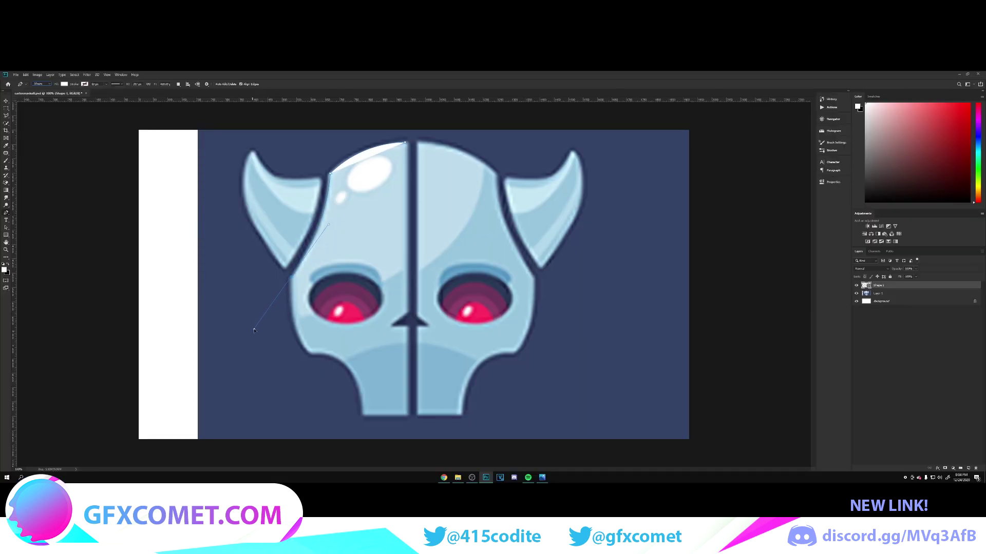
pyautogui.moveTo(291, 277); pyautogui.dragTo(252, 327)
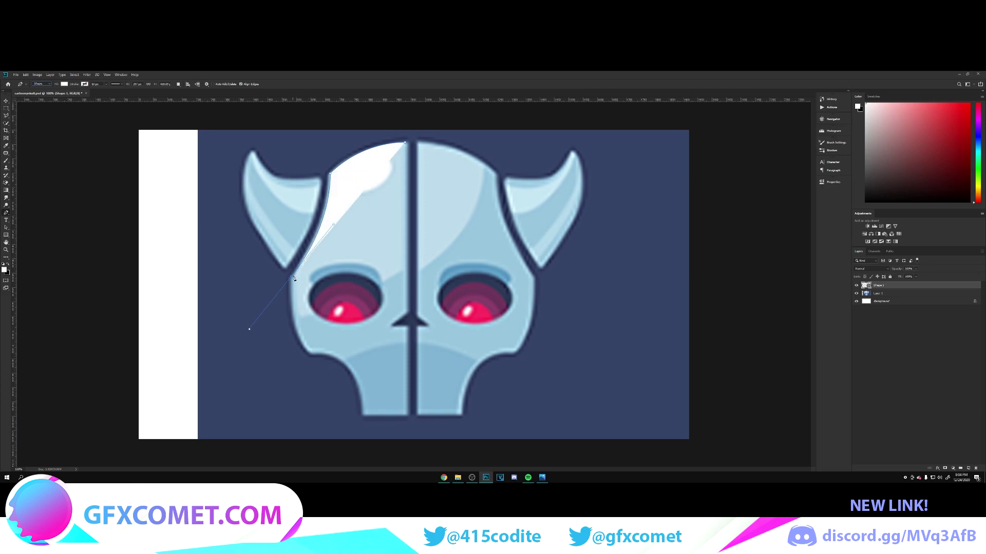
# - Continue the outline around the cheek and jaw, then close the left skull half's shape along the centre line
pyautogui.moveTo(309, 354); pyautogui.dragTo(339, 380)
pyautogui.keyDown('alt'); pyautogui.click(310, 354); pyautogui.keyUp('alt')
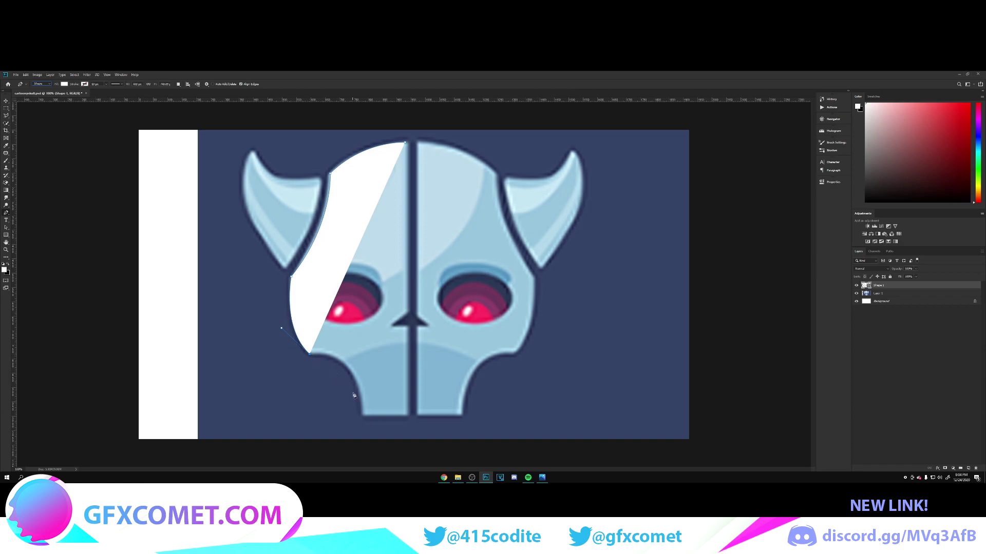
pyautogui.moveTo(362, 415); pyautogui.dragTo(367, 478)
pyautogui.keyDown('alt'); pyautogui.click(363, 415); pyautogui.keyUp('alt')
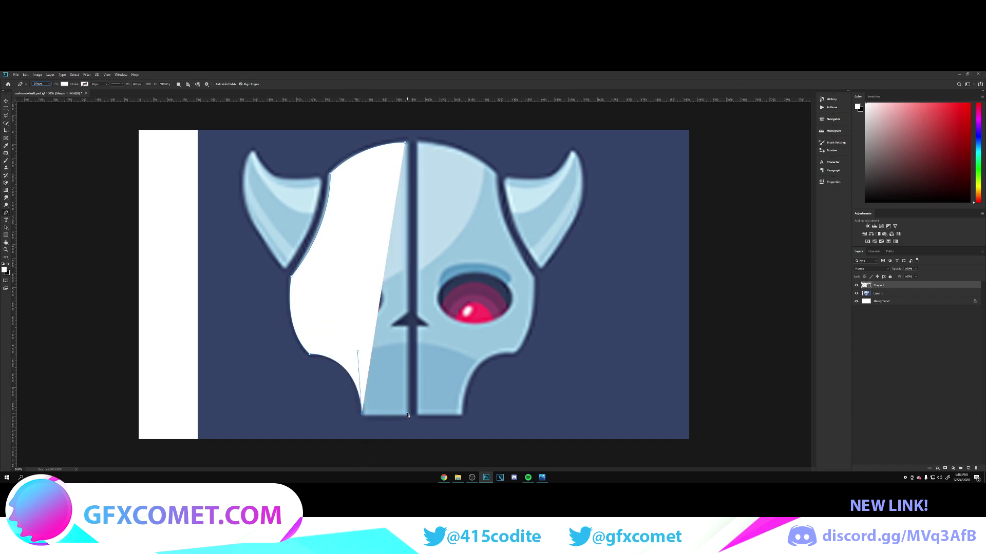
pyautogui.click(408, 416)
pyautogui.click(405, 143)
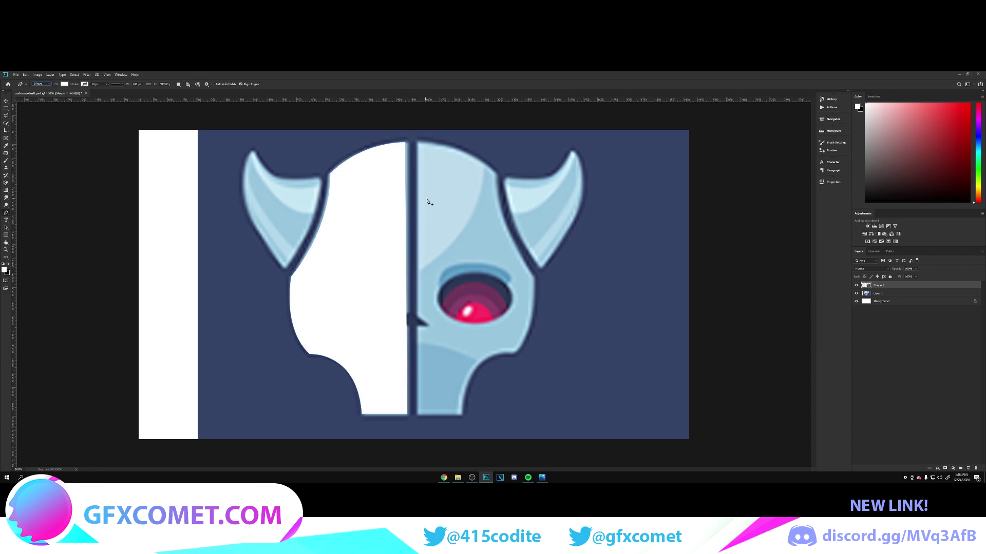
# - Move the white half-skull shape to the right of the skull and shift the reference image left so both are visible
pyautogui.moveTo(361, 216); pyautogui.dragTo(578, 216)
pyautogui.hotkey('ctrl', 'z')
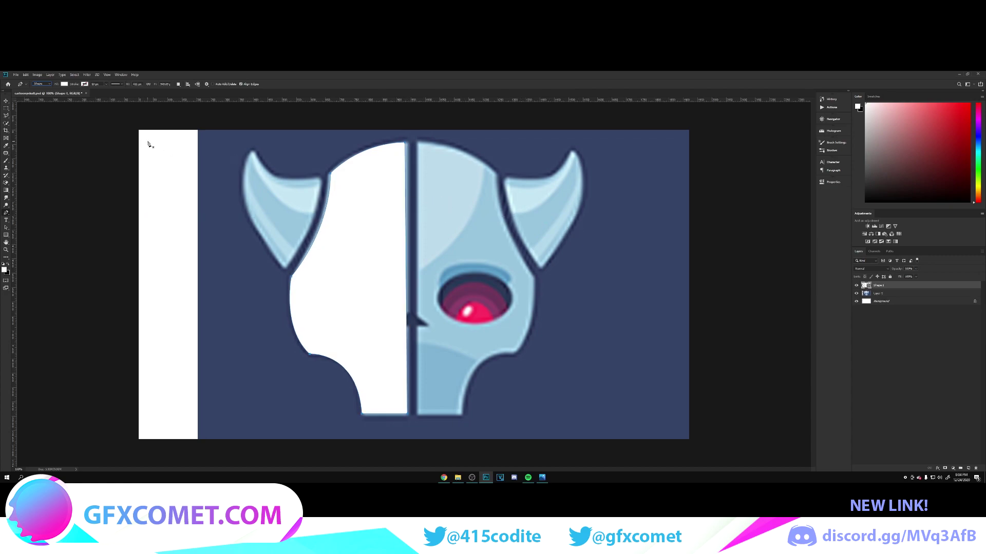
pyautogui.press('v')
pyautogui.moveTo(383, 246); pyautogui.dragTo(597, 246)
pyautogui.click(915, 294)
pyautogui.moveTo(615, 291); pyautogui.dragTo(541, 288)
# - Recolor the half-skull shape with the light blue sampled from the reference skull's cheek
pyautogui.click(905, 286)
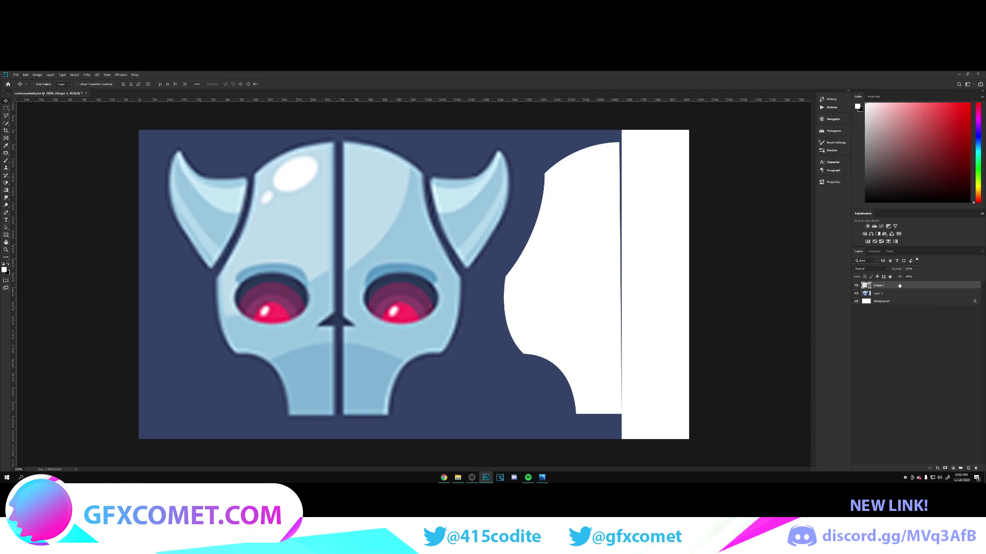
pyautogui.doubleClick(865, 286)
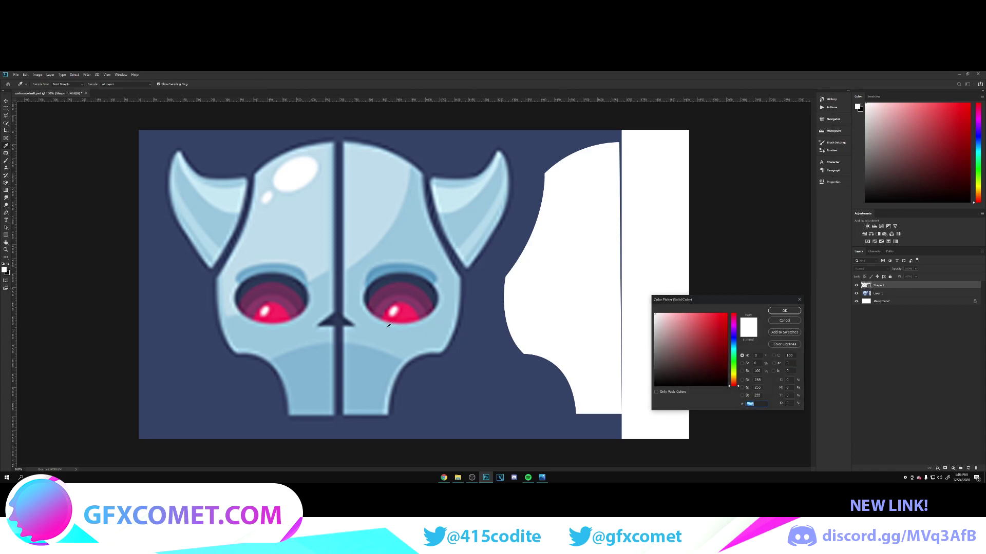
pyautogui.click(299, 331)
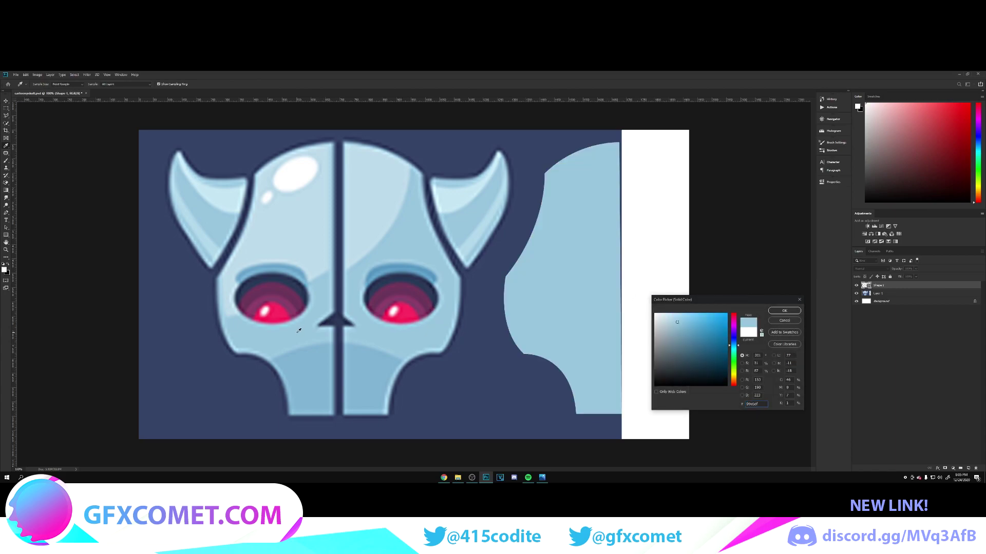
pyautogui.click(784, 311)
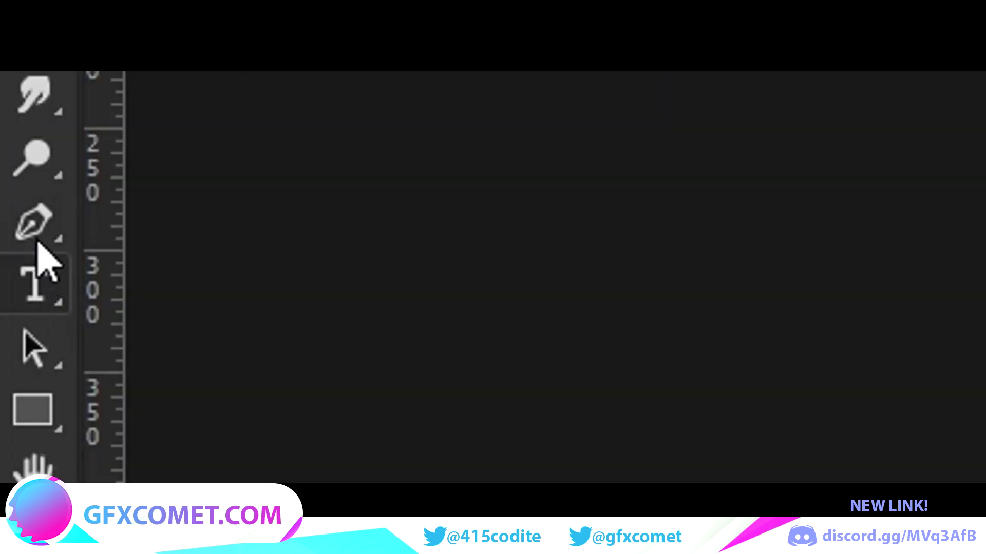
# - Draw a closed Pen shape on a new layer over the left jaw's dark shading, following its curved top and overshooting the jaw edges
pyautogui.click(6, 212)
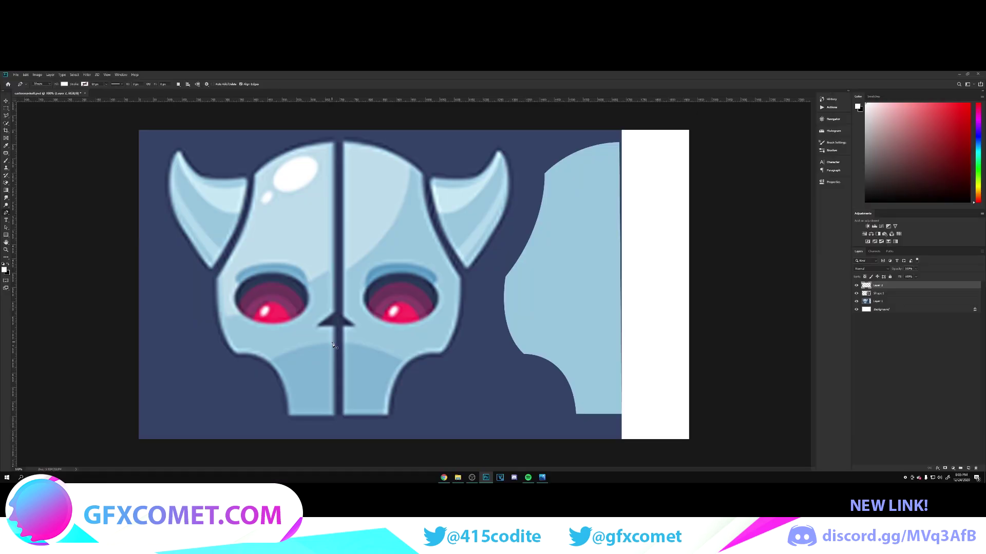
pyautogui.click(332, 342)
pyautogui.moveTo(262, 363); pyautogui.dragTo(236, 384)
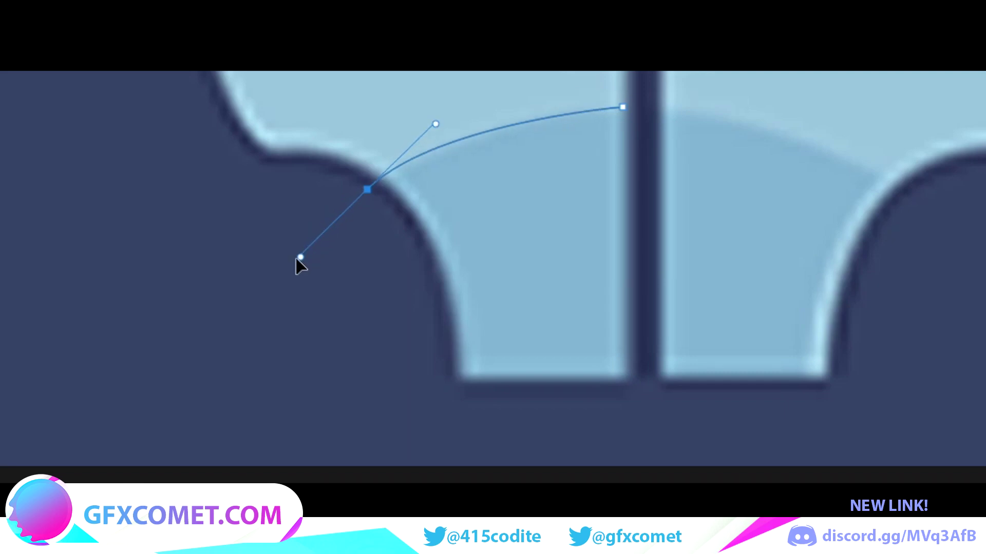
pyautogui.moveTo(275, 265); pyautogui.dragTo(249, 272)
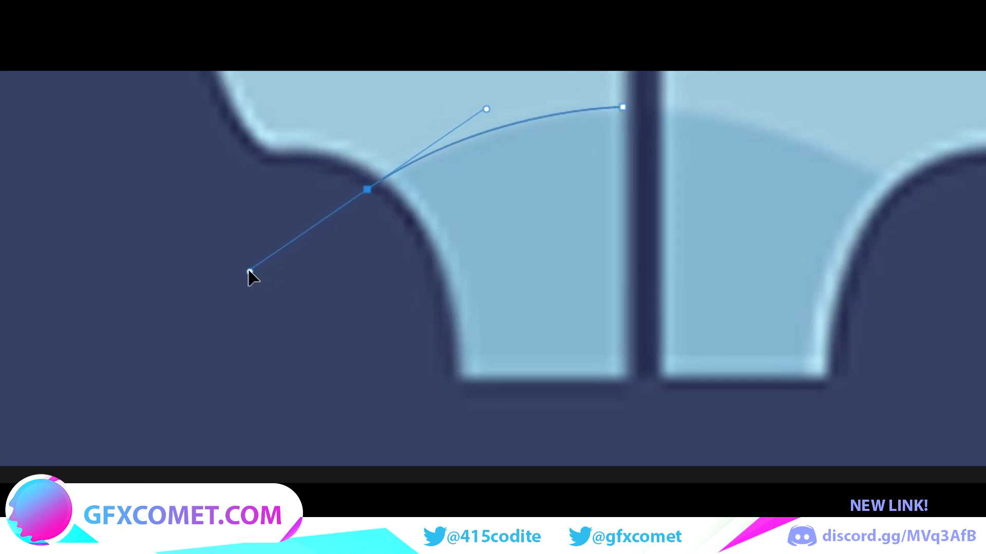
pyautogui.keyDown('alt'); pyautogui.click(367, 189); pyautogui.keyUp('alt')
pyautogui.click(413, 370)
pyautogui.click(443, 427)
pyautogui.click(659, 429)
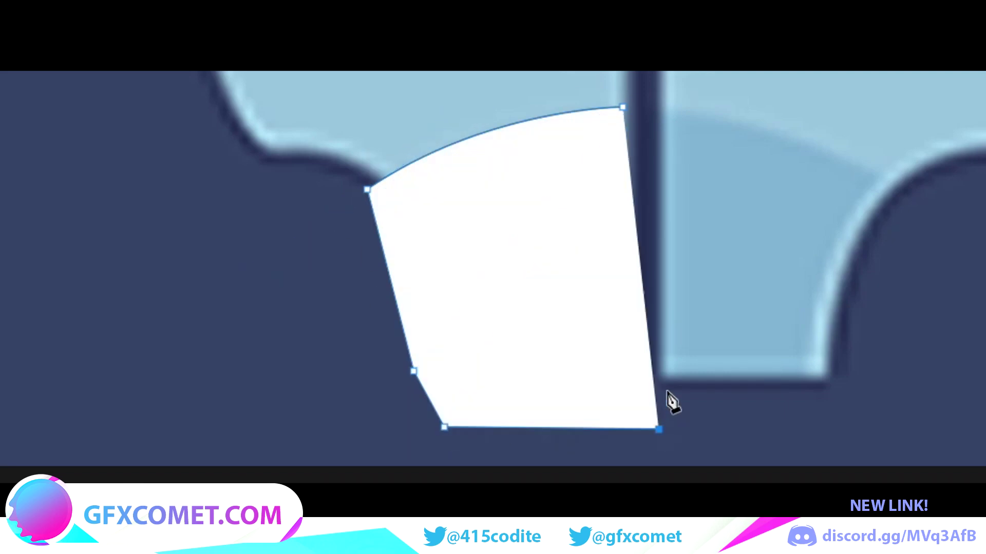
pyautogui.click(662, 380)
pyautogui.click(623, 108)
pyautogui.press('Return')
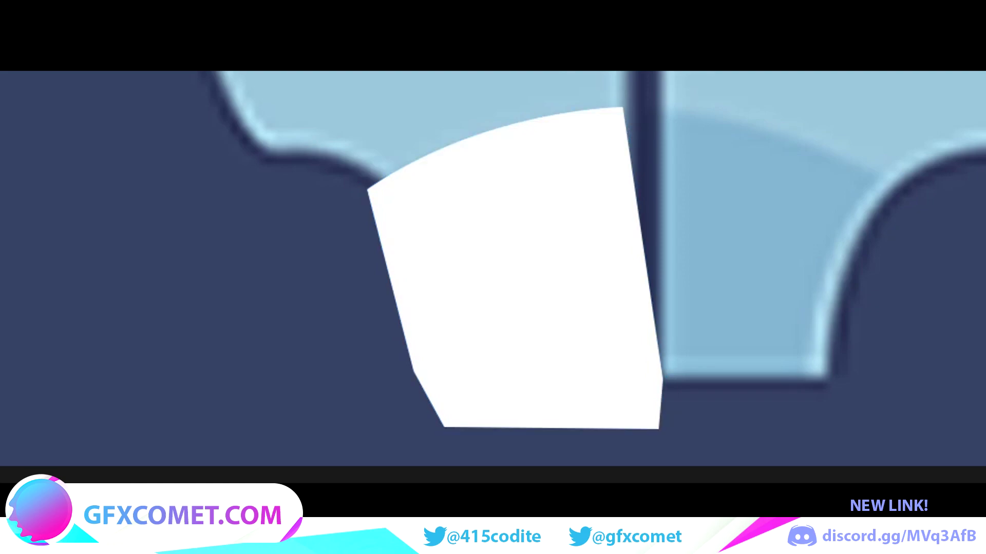
# - Fill the jaw shape with the darker blue sampled from the reference jaw and place it over the half-skull's jaw
pyautogui.moveTo(519, 256); pyautogui.dragTo(501, 382)
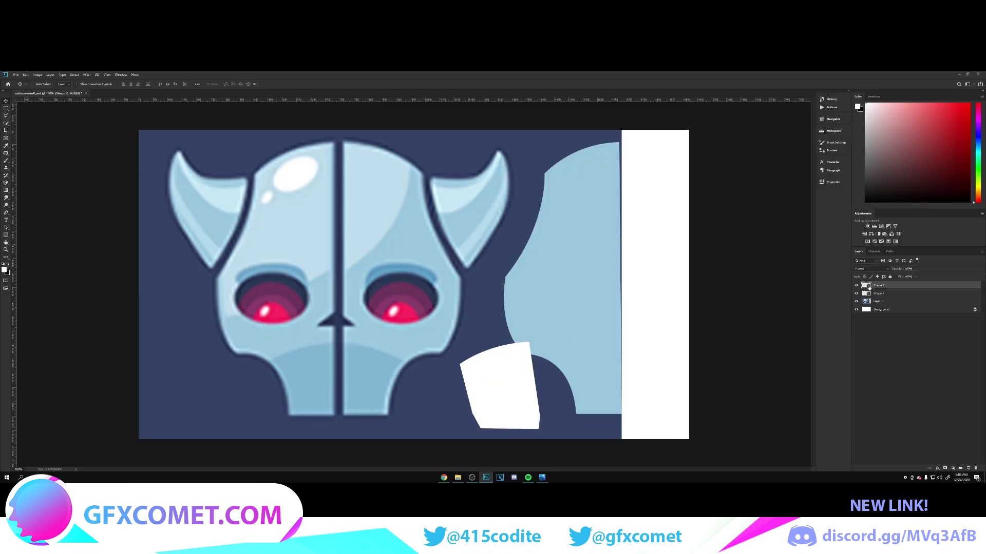
pyautogui.doubleClick(867, 286)
pyautogui.click(337, 361)
pyautogui.click(799, 312)
pyautogui.press('v')
pyautogui.moveTo(537, 358); pyautogui.dragTo(631, 358)
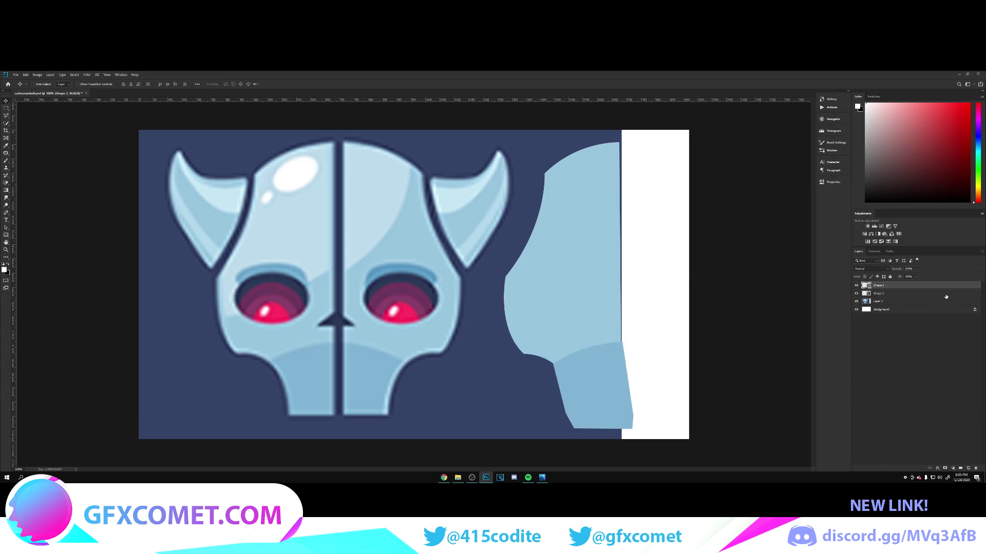
# - Clip the jaw shading layer to the half-skull shape with a clipping mask
pyautogui.rightClick(927, 286)
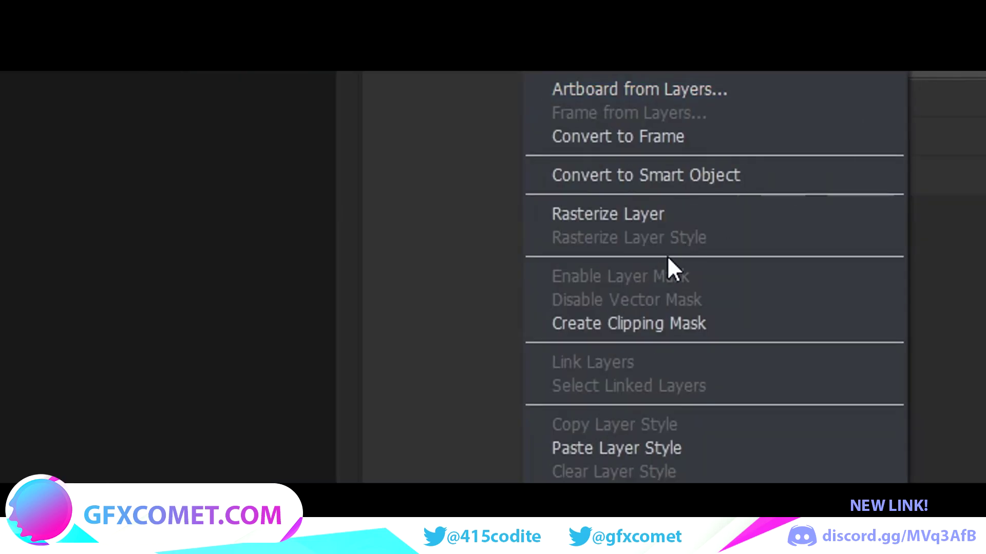
pyautogui.click(648, 329)
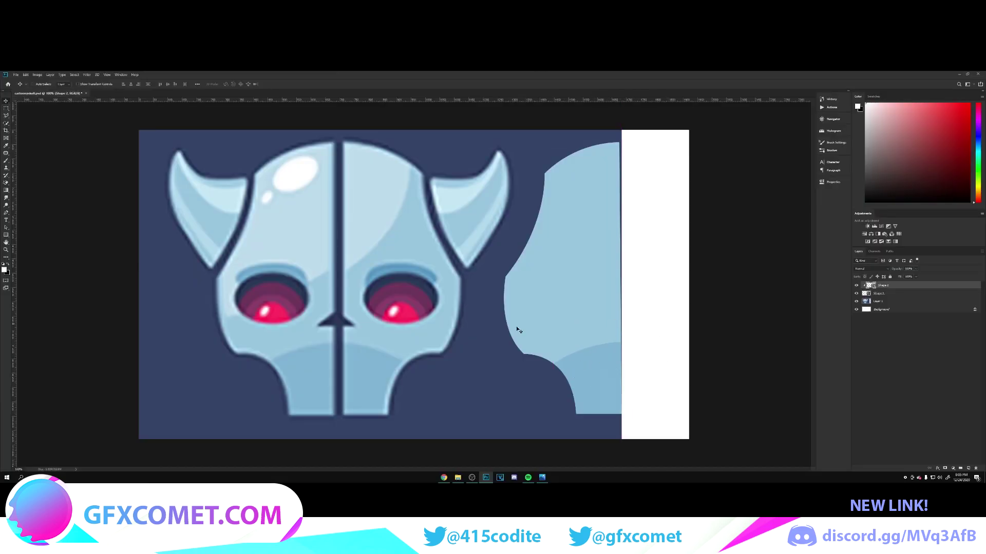
pyautogui.press('p')
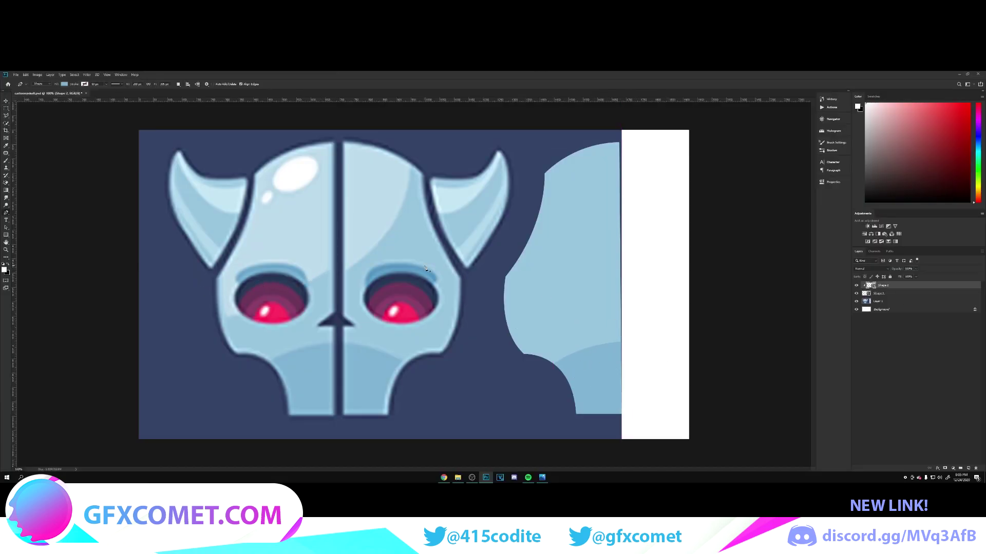
pyautogui.press('v')
# - Hide the reference image layer and move the half-skull and its jaw shading together toward the canvas centre
pyautogui.click(856, 301)
pyautogui.keyDown('shift'); pyautogui.click(903, 294); pyautogui.keyUp('shift')
pyautogui.moveTo(662, 277); pyautogui.dragTo(489, 275)
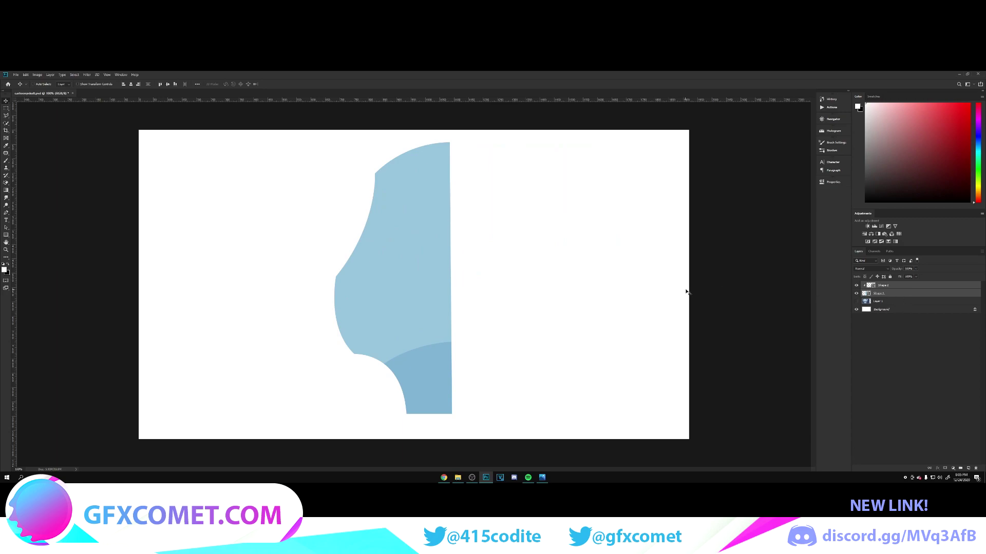
# - Duplicate the half-skull and jaw shading, flip the copies horizontally and place them to the right of the original half
pyautogui.hotkey('ctrl', 'j')
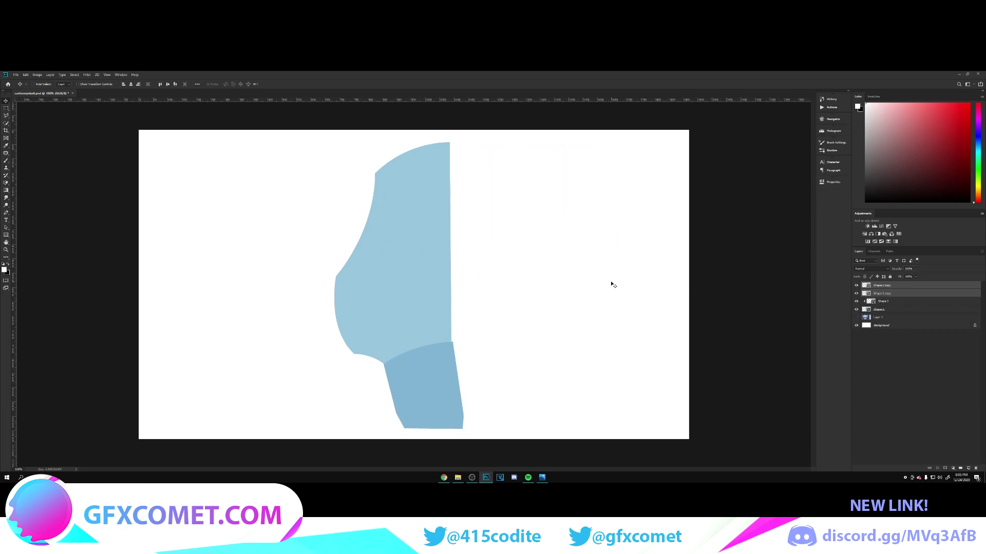
pyautogui.hotkey('ctrl', 't')
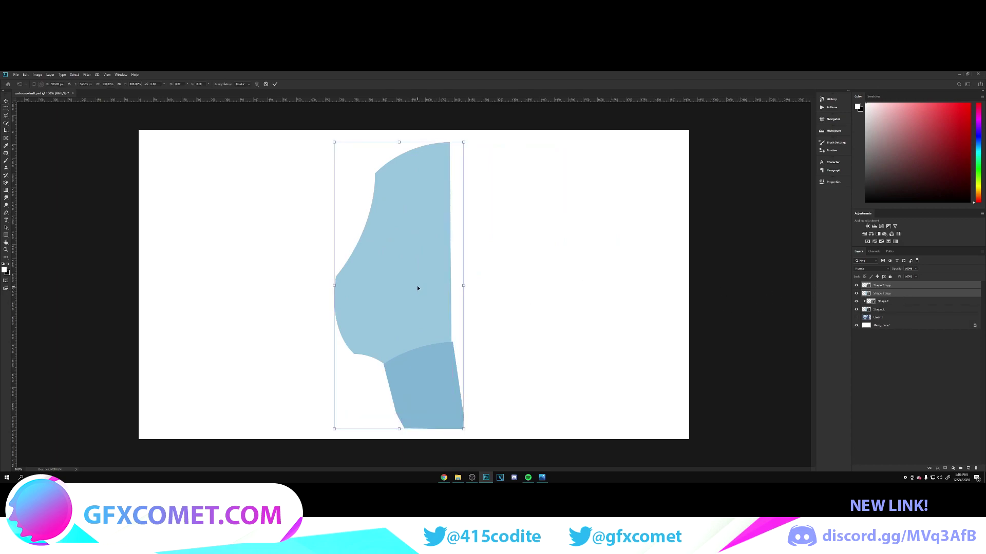
pyautogui.rightClick(417, 287)
pyautogui.click(434, 358)
pyautogui.moveTo(370, 307); pyautogui.dragTo(505, 315)
pyautogui.press('Return')
# - Clip the copied jaw shading to the mirrored half-skull shape with a clipping mask
pyautogui.click(897, 286)
pyautogui.rightClick(898, 287)
pyautogui.click(931, 340)
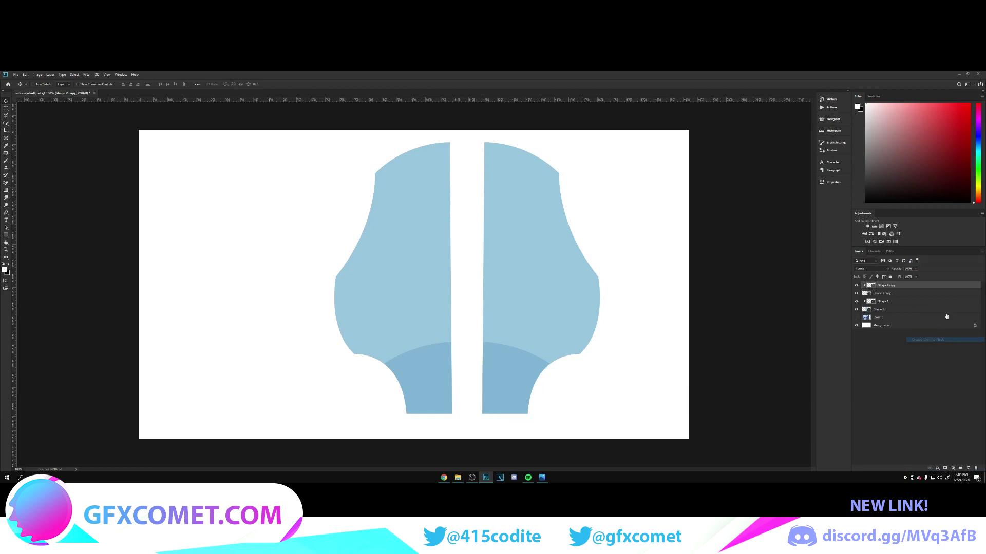
# - Show the reference image again and align the original half-skull and its jaw shading over the reference's left half
pyautogui.keyDown('shift'); pyautogui.click(882, 294); pyautogui.keyUp('shift')
pyautogui.click(856, 318)
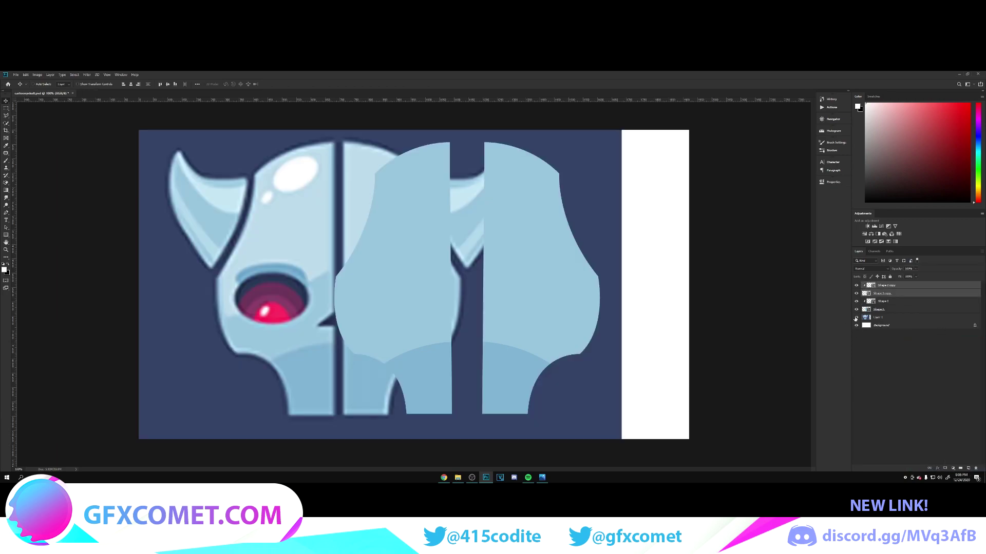
pyautogui.click(918, 303)
pyautogui.keyDown('shift'); pyautogui.click(918, 310); pyautogui.keyUp('shift')
pyautogui.moveTo(479, 267); pyautogui.dragTo(359, 267)
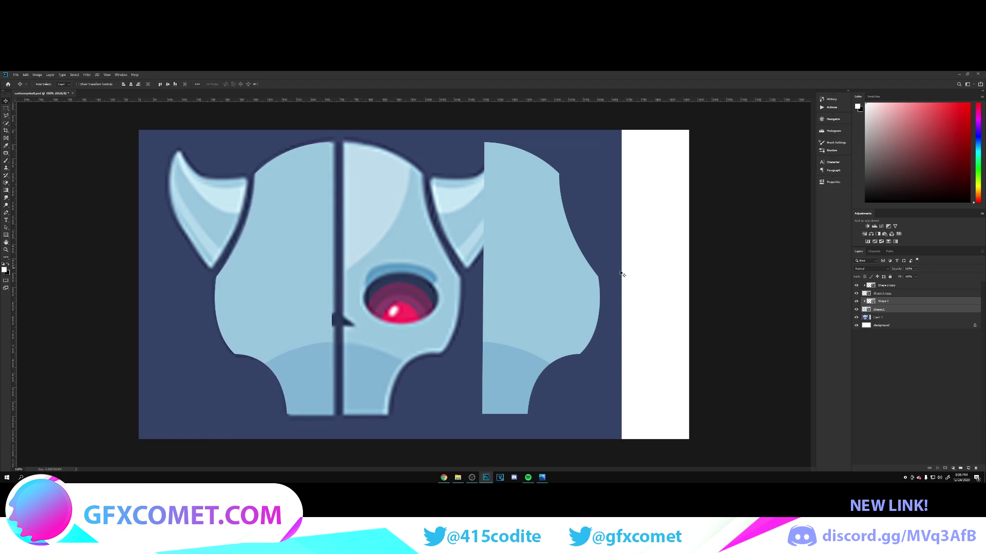
# - Align the mirrored half-skull and its jaw shading over the reference's right half
pyautogui.click(899, 285)
pyautogui.keyDown('shift'); pyautogui.click(898, 293); pyautogui.keyUp('shift')
pyautogui.moveTo(585, 267); pyautogui.dragTo(442, 267)
pyautogui.click(912, 286)
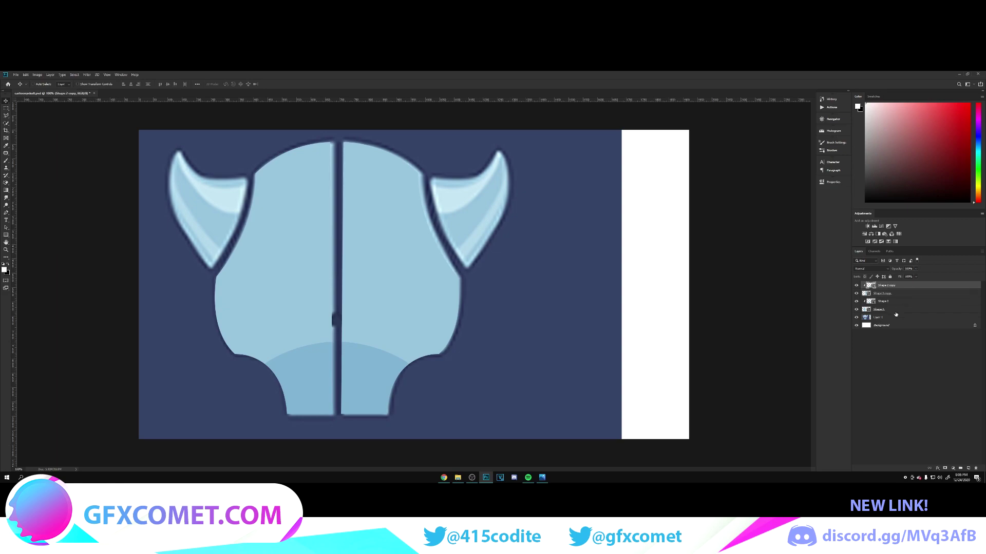
# - Move the four half-skull and jaw shading layers to the right of the reference and convert them to one smart object
pyautogui.keyDown('shift'); pyautogui.click(896, 309); pyautogui.keyUp('shift')
pyautogui.moveTo(513, 275); pyautogui.dragTo(653, 283)
pyautogui.click(892, 287)
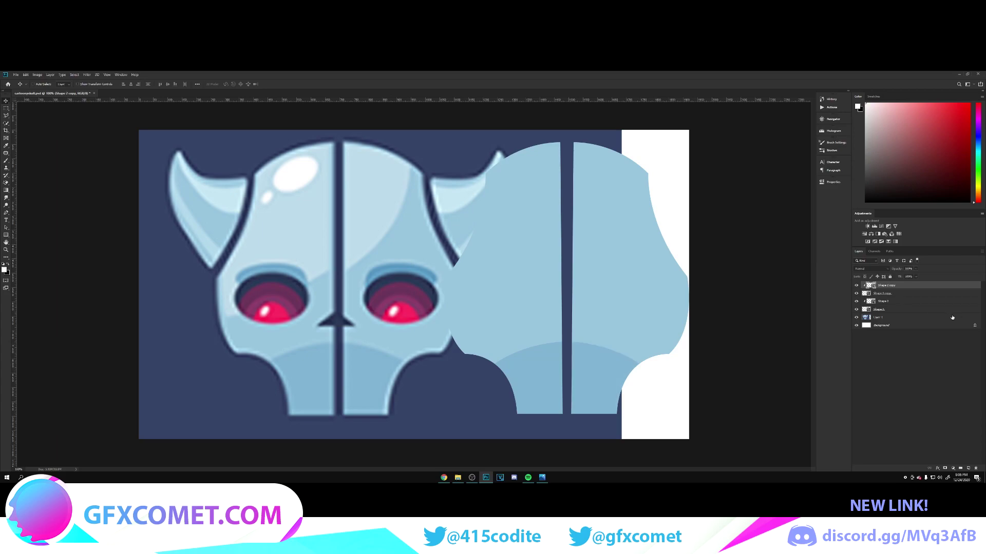
pyautogui.keyDown('shift'); pyautogui.click(894, 310); pyautogui.keyUp('shift')
pyautogui.rightClick(905, 311)
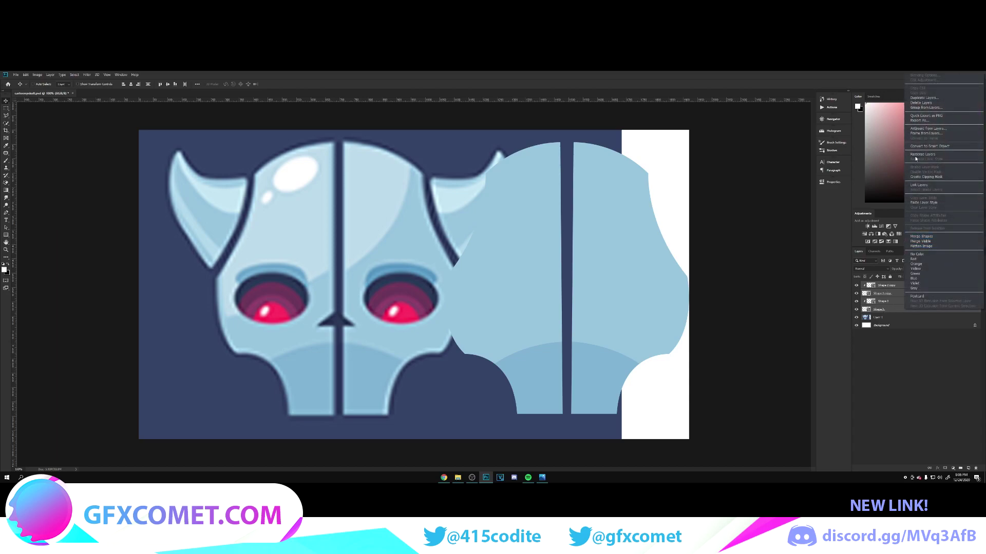
pyautogui.click(922, 148)
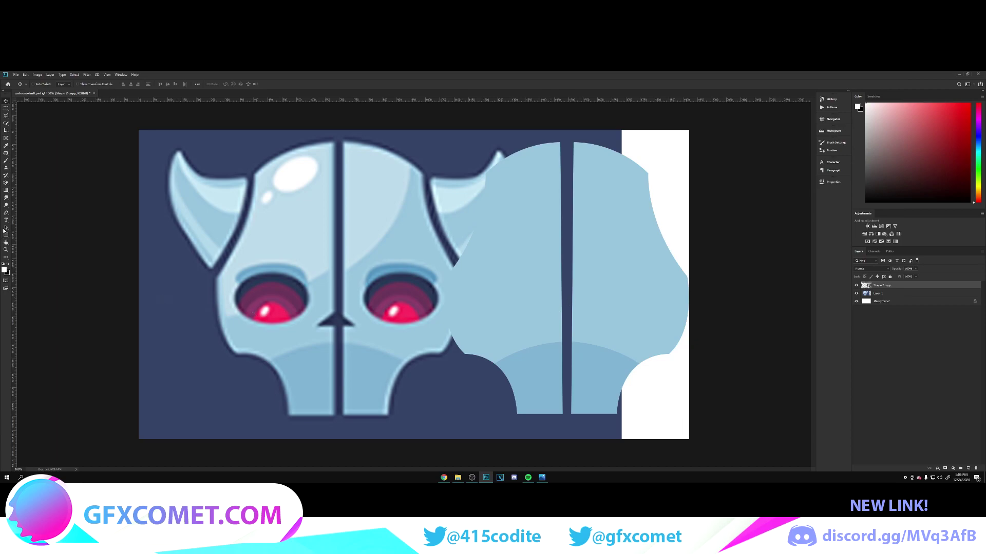
# - On a new layer, trace the mid-tone area between the reference's forehead highlight and jaw shading with the Pen tool
pyautogui.click(6, 213)
pyautogui.hotkey('ctrl', 'shift', 'alt', 'n')
pyautogui.click(411, 163)
pyautogui.moveTo(218, 319); pyautogui.dragTo(10, 370)
pyautogui.click(219, 319)
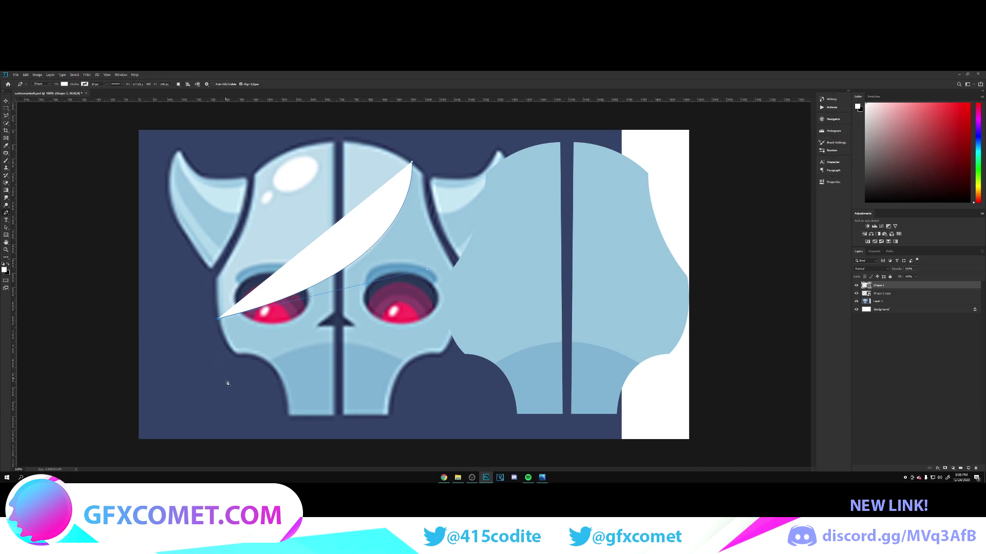
pyautogui.click(234, 401)
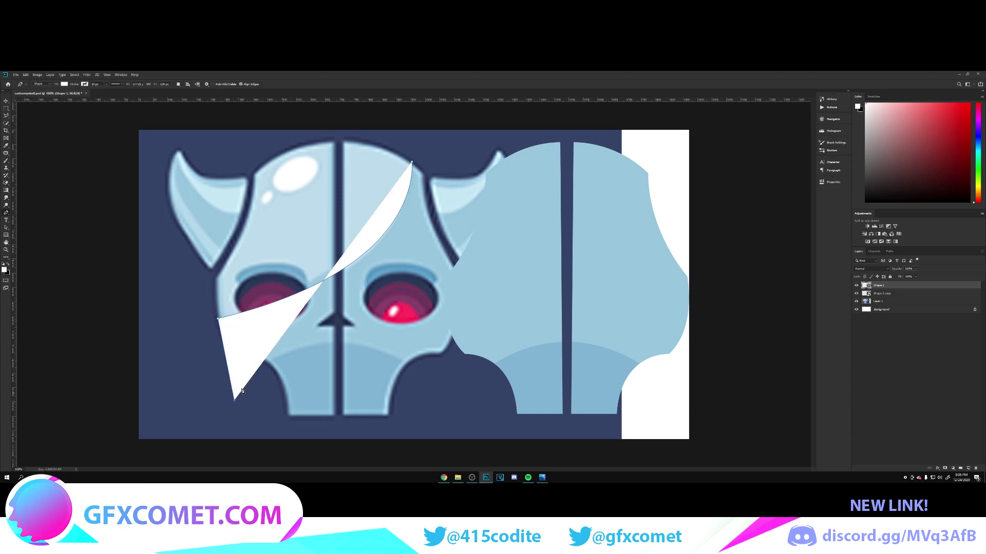
pyautogui.click(274, 359)
pyautogui.moveTo(417, 364); pyautogui.dragTo(516, 409)
pyautogui.keyDown('alt'); pyautogui.click(417, 364); pyautogui.keyUp('alt')
pyautogui.click(494, 360)
pyautogui.moveTo(500, 281); pyautogui.dragTo(497, 264)
pyautogui.click(412, 162)
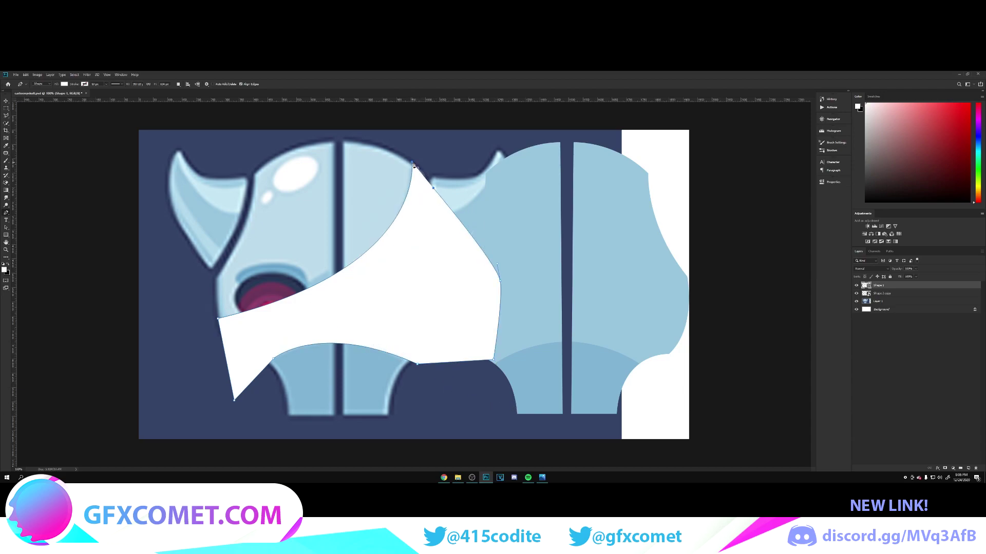
# - Clip the mid-tone shape onto the moved skull, fill it with the blue sampled from the reference's cheek area, and merge it down
pyautogui.press('v')
pyautogui.moveTo(555, 272); pyautogui.dragTo(763, 273)
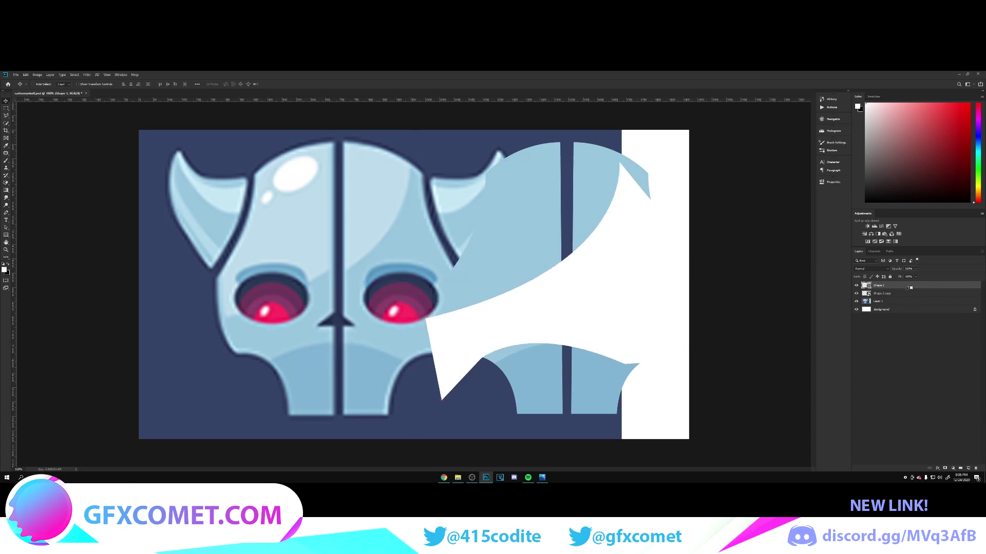
pyautogui.keyDown('alt'); pyautogui.click(911, 288); pyautogui.keyUp('alt')
pyautogui.doubleClick(871, 285)
pyautogui.click(575, 260)
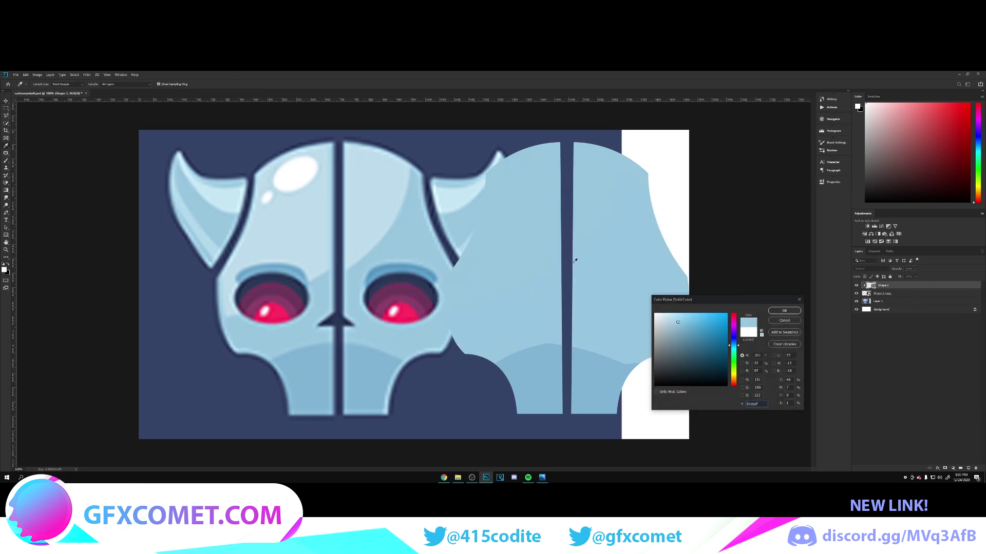
pyautogui.click(407, 243)
pyautogui.click(784, 310)
pyautogui.hotkey('ctrl', 'e')
# - On a new layer, trace the curved lower edge of the forehead highlight and enclose the area above it with the Pen tool
pyautogui.press('p')
pyautogui.hotkey('ctrl', 'shift', 'alt', 'n')
pyautogui.click(411, 163)
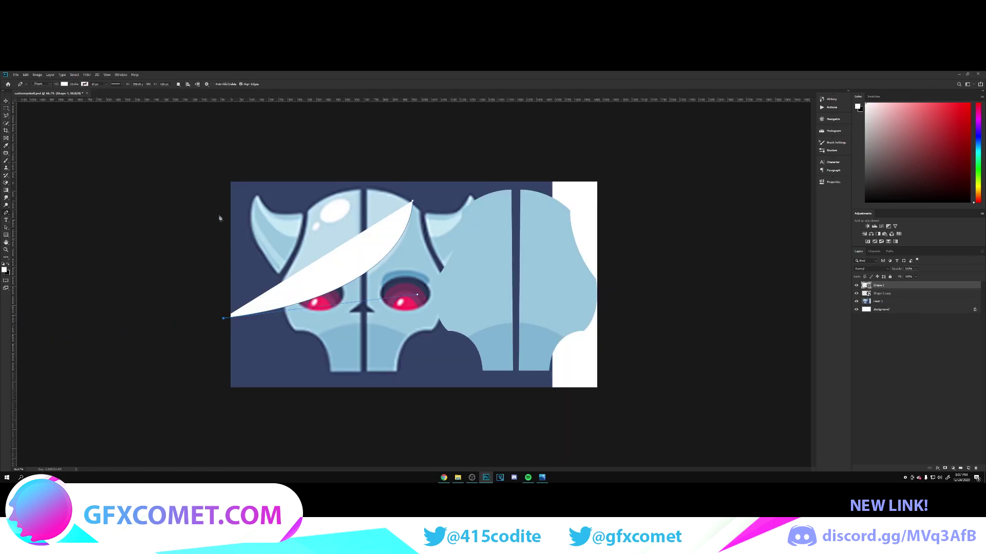
pyautogui.click(211, 184)
pyautogui.click(416, 160)
pyautogui.click(454, 166)
pyautogui.click(412, 201)
# - Clip the highlight shape to the redrawn skull, position it over the forehead and fill it with the reference's light blue
pyautogui.press('v')
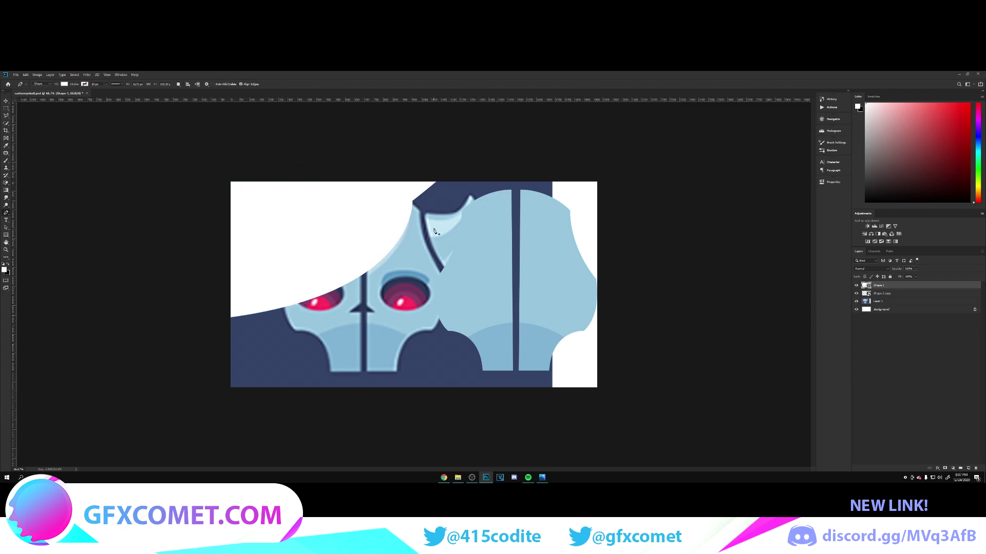
pyautogui.keyDown('alt'); pyautogui.click(915, 289); pyautogui.keyUp('alt')
pyautogui.moveTo(401, 228); pyautogui.dragTo(551, 227)
pyautogui.doubleClick(868, 286)
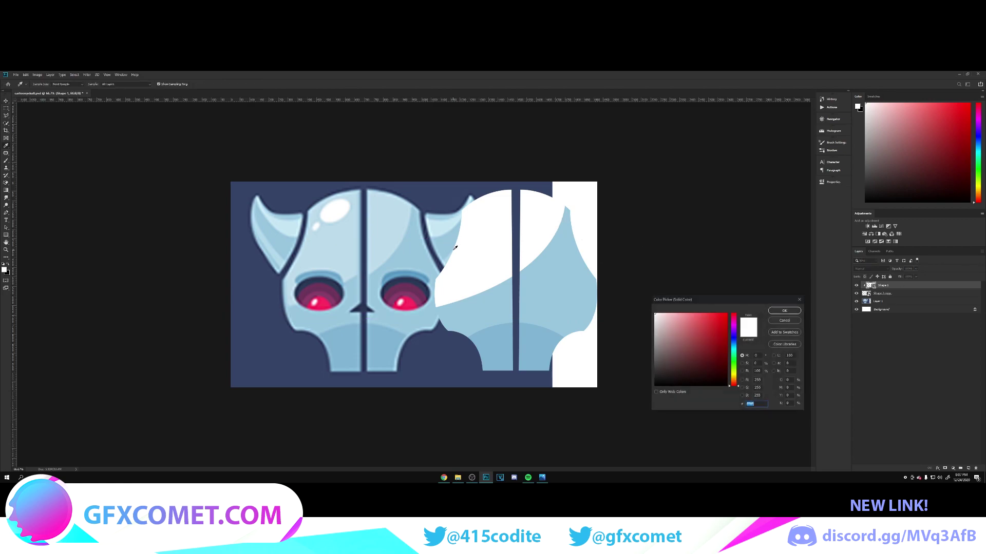
pyautogui.click(349, 242)
pyautogui.click(778, 311)
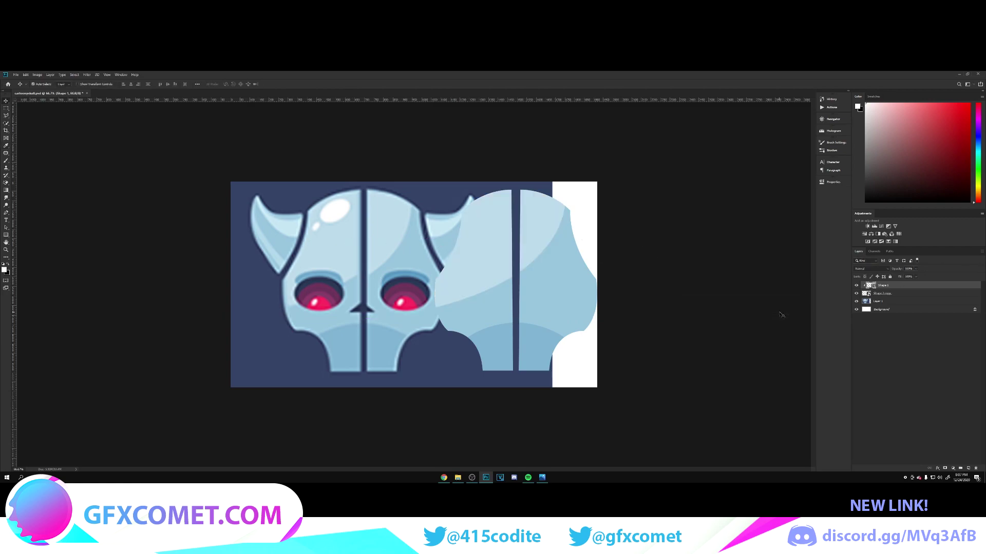
# - Rasterize the forehead highlight and skull layers together
pyautogui.hotkey('ctrl', '+')
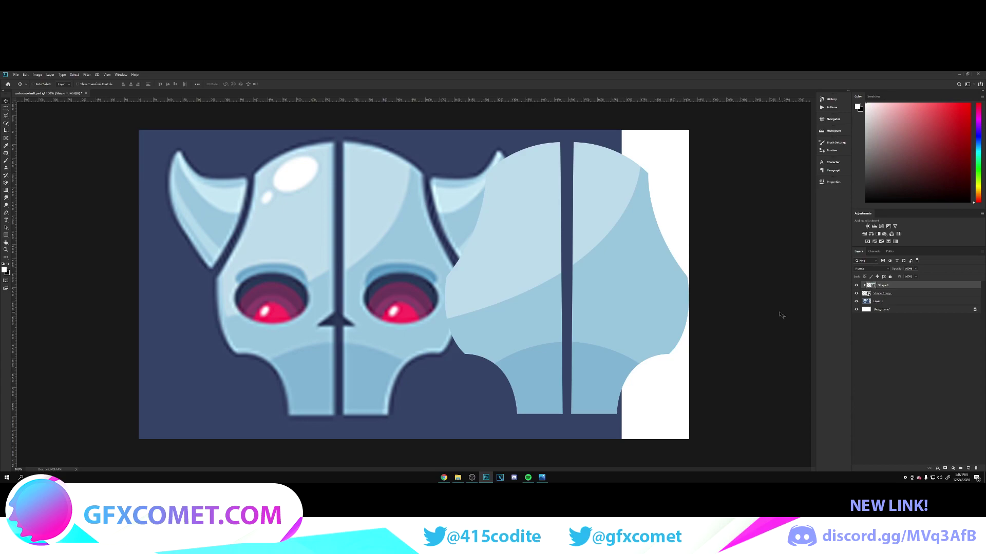
pyautogui.keyDown('shift'); pyautogui.click(892, 294); pyautogui.keyUp('shift')
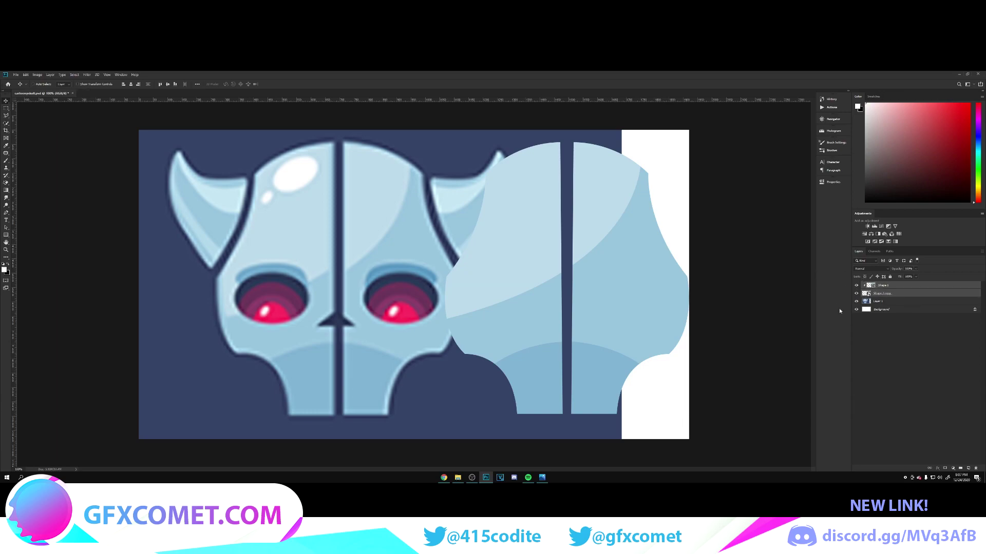
pyautogui.rightClick(924, 294)
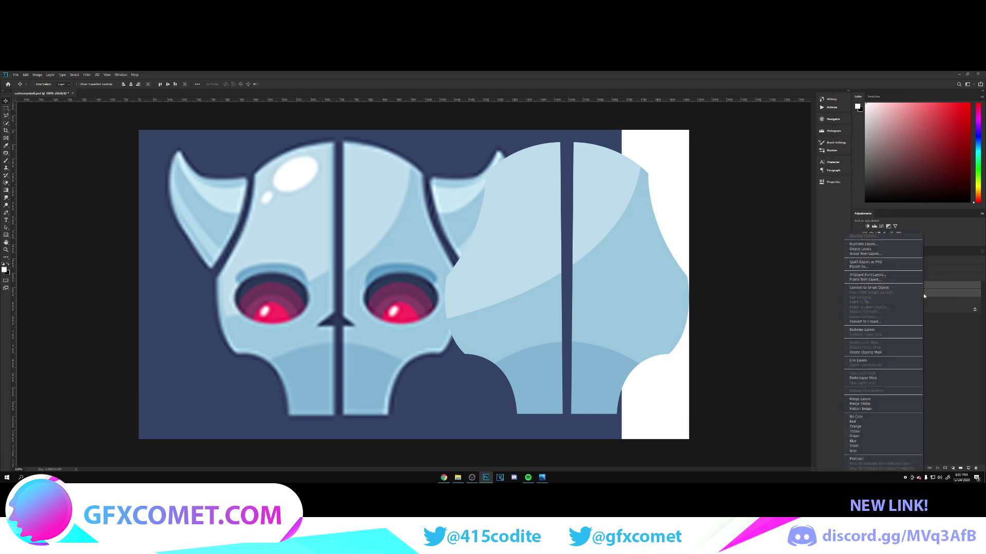
pyautogui.click(866, 331)
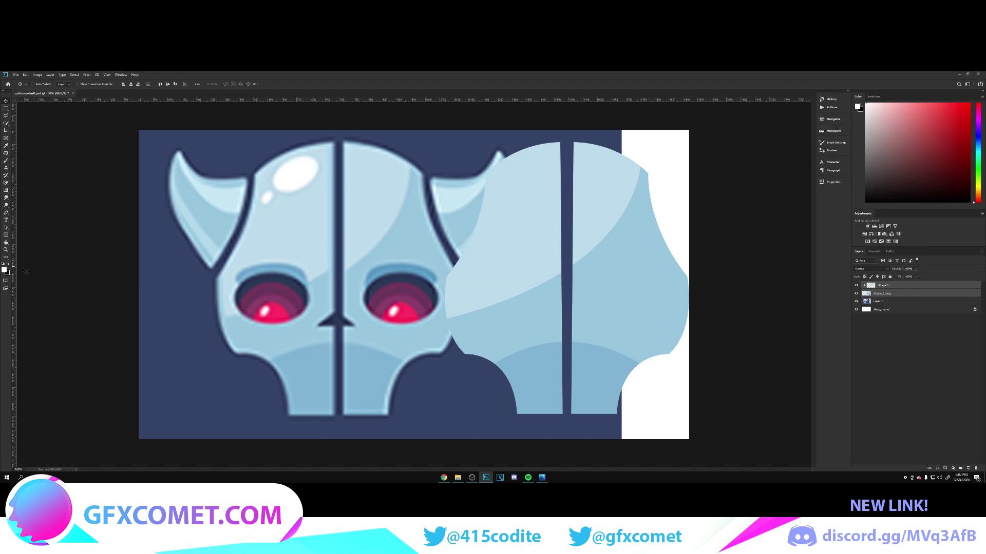
# - Merge the highlight and skull layers and cut out the left half of the triangular nose with the Polygonal Lasso
pyautogui.click(6, 116)
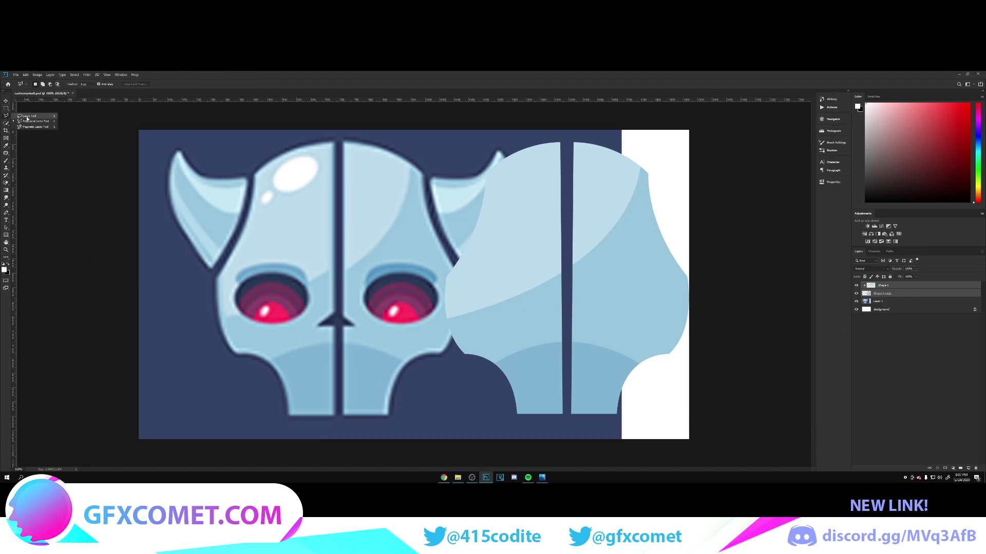
pyautogui.click(32, 121)
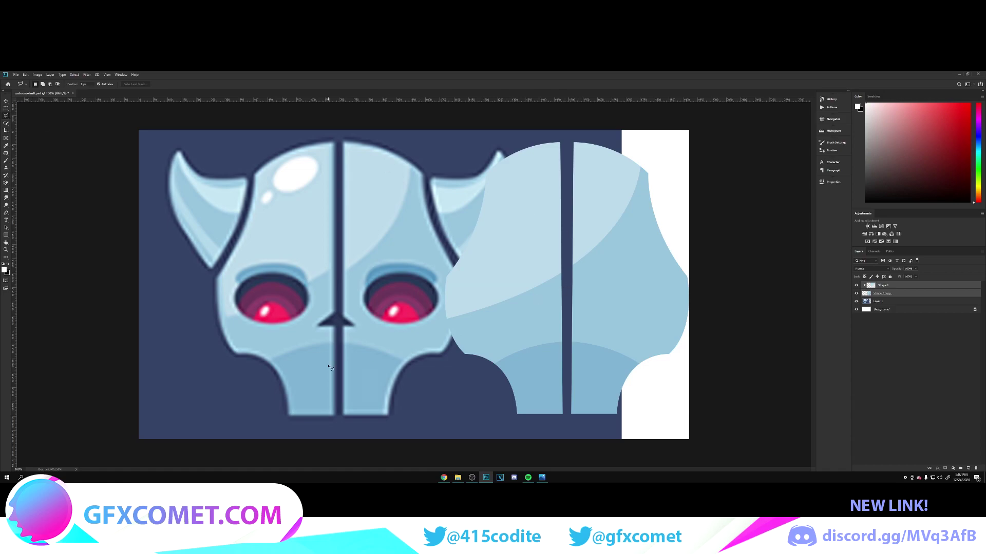
pyautogui.click(563, 306)
pyautogui.click(543, 323)
pyautogui.click(565, 322)
pyautogui.click(562, 306)
pyautogui.rightClick(910, 286)
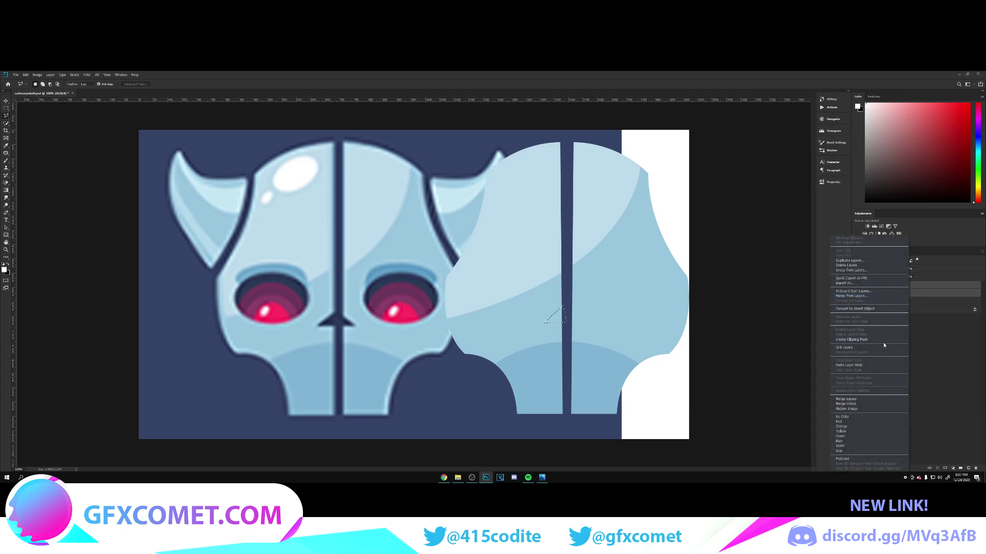
pyautogui.click(846, 399)
pyautogui.press('Delete')
pyautogui.hotkey('ctrl', 'd')
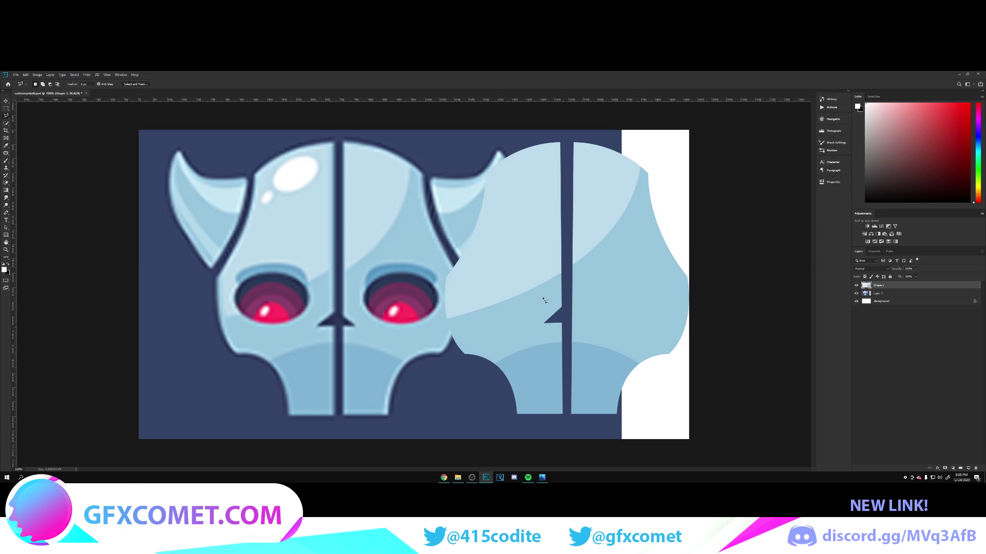
# - Cut a small triangle from the skull's right half beside the center gap to complete the nose
pyautogui.click(571, 310)
pyautogui.click(580, 318)
pyautogui.doubleClick(572, 321)
pyautogui.press('Delete')
pyautogui.press('v')
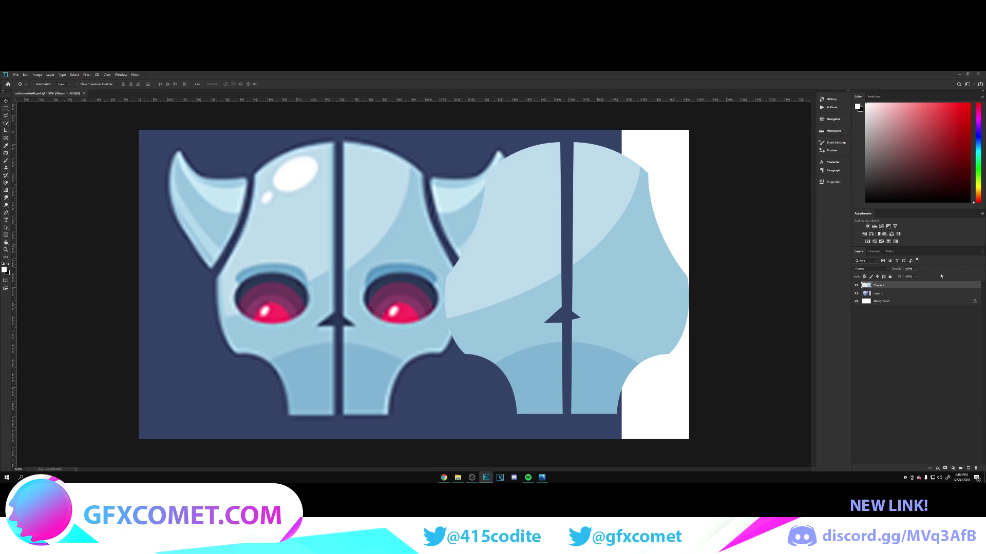
# - Add a white inner shadow to the skull layer, reducing its distance and slightly raising its size to form a thin rim
pyautogui.rightClick(938, 286)
pyautogui.click(896, 239)
pyautogui.click(735, 322)
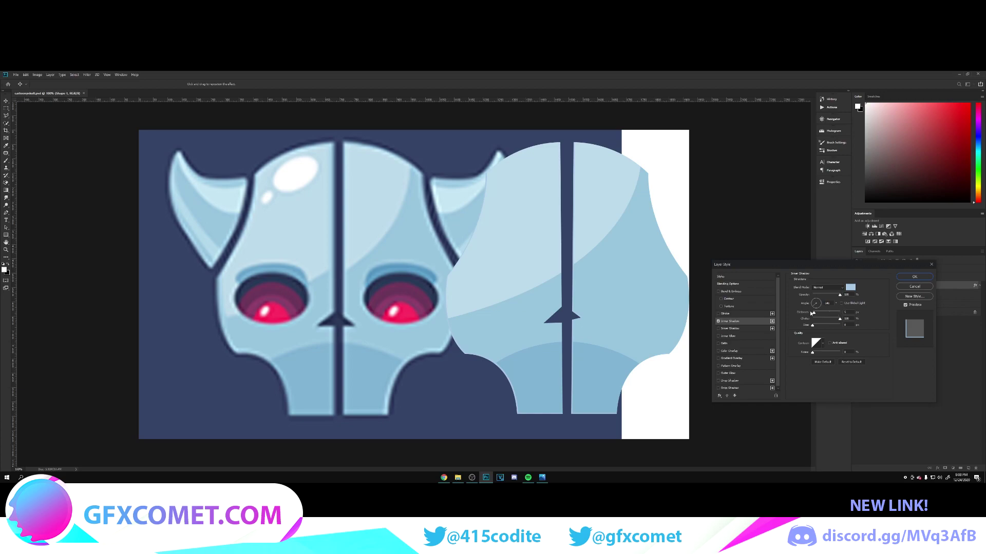
pyautogui.moveTo(820, 313); pyautogui.dragTo(811, 313)
pyautogui.click(849, 289)
pyautogui.moveTo(678, 328); pyautogui.dragTo(612, 297)
pyautogui.click(787, 309)
pyautogui.moveTo(812, 326); pyautogui.dragTo(814, 327)
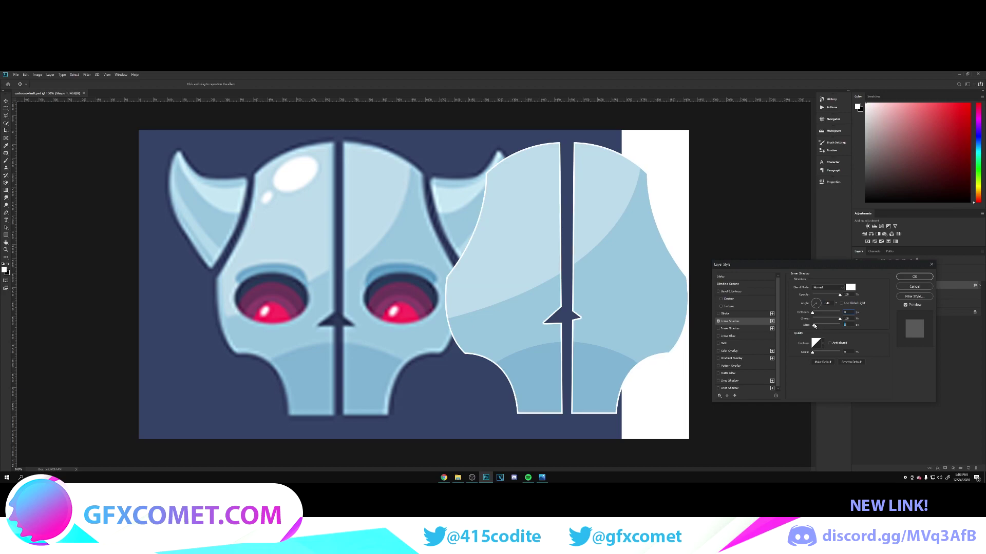
# - Set the inner shadow's blend mode to Overlay, lower its opacity and fine-tune its size
pyautogui.click(825, 288)
pyautogui.click(823, 356)
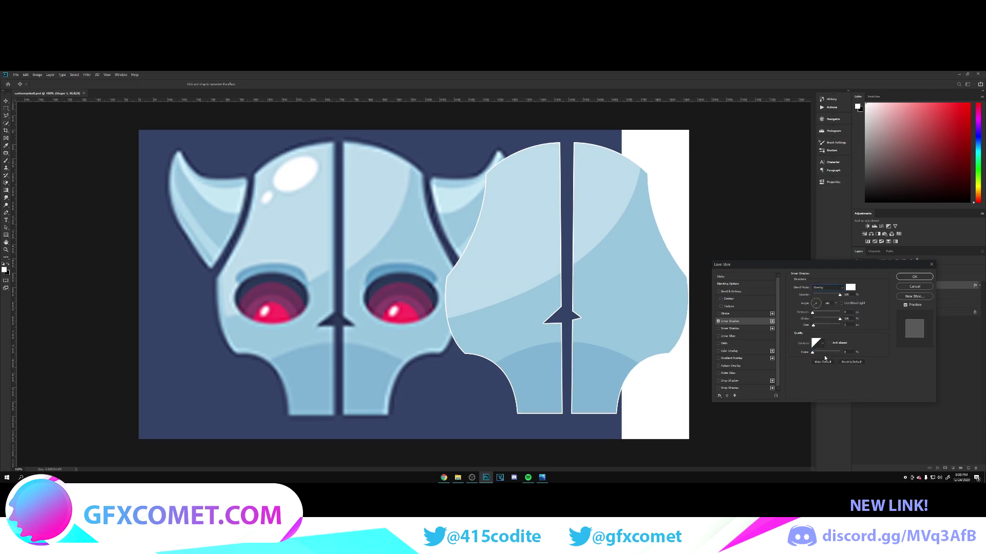
pyautogui.moveTo(839, 296); pyautogui.dragTo(814, 326)
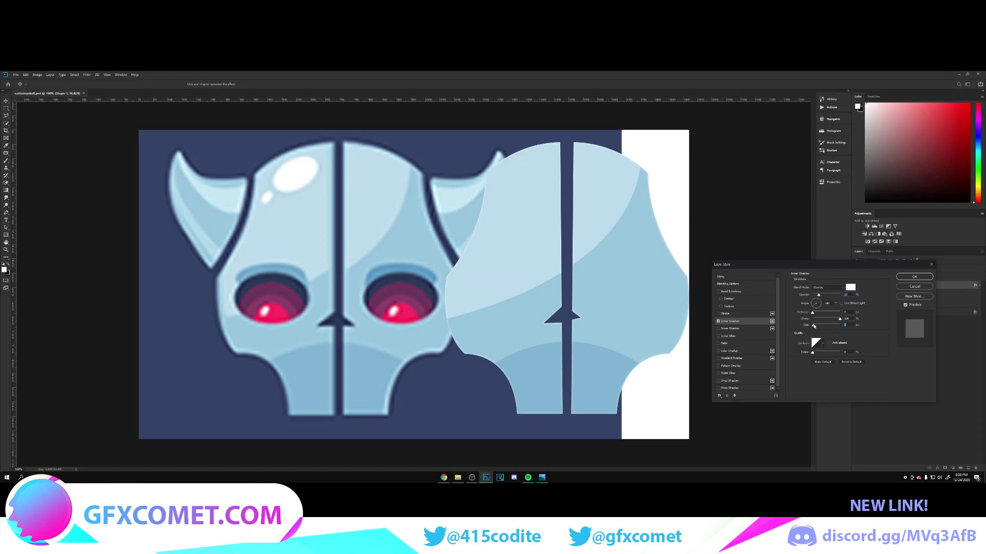
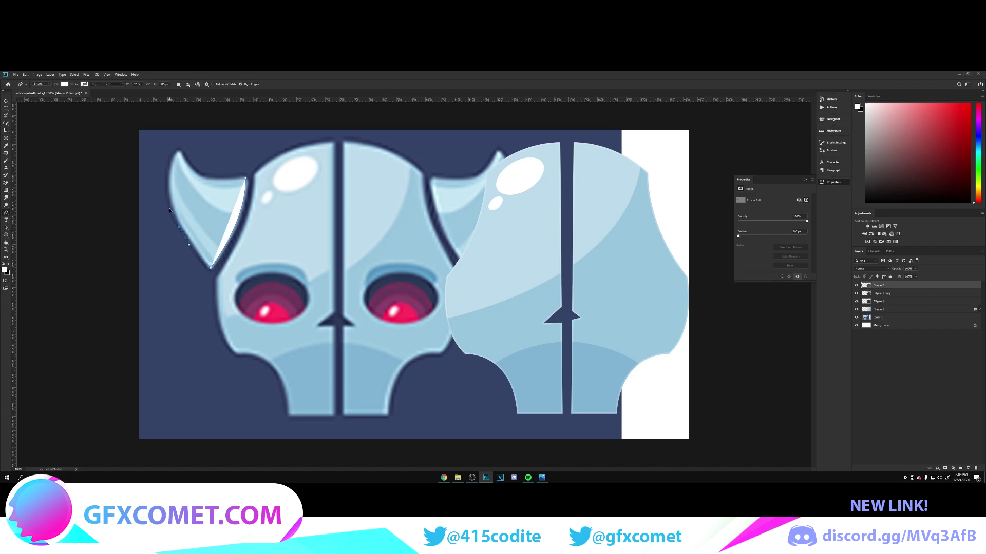
# - Finish tracing the left horn's outline around its tip and close the path along the curved upper edge
pyautogui.moveTo(178, 150); pyautogui.dragTo(192, 139)
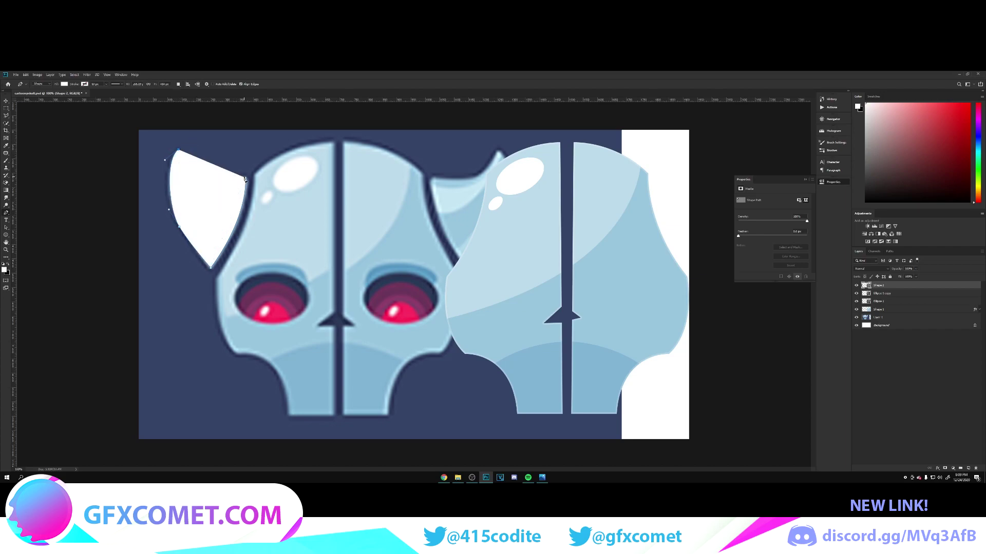
pyautogui.moveTo(246, 178); pyautogui.dragTo(300, 160)
pyautogui.press('Return')
# - Move the horn shape beside the redrawn skull and fill it with the base blue sampled from the reference horn
pyautogui.press('v')
pyautogui.moveTo(284, 235); pyautogui.dragTo(496, 234)
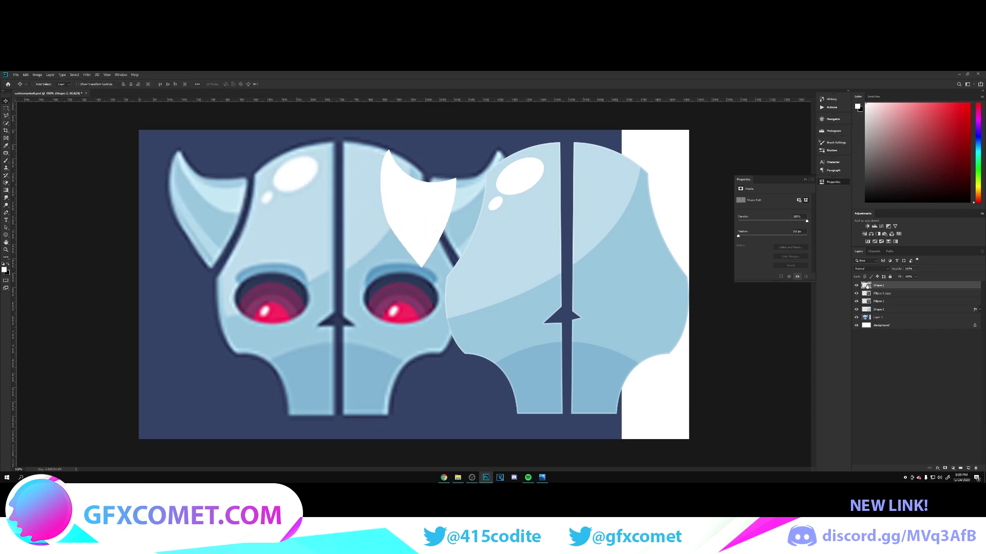
pyautogui.doubleClick(866, 286)
pyautogui.click(215, 218)
pyautogui.click(784, 311)
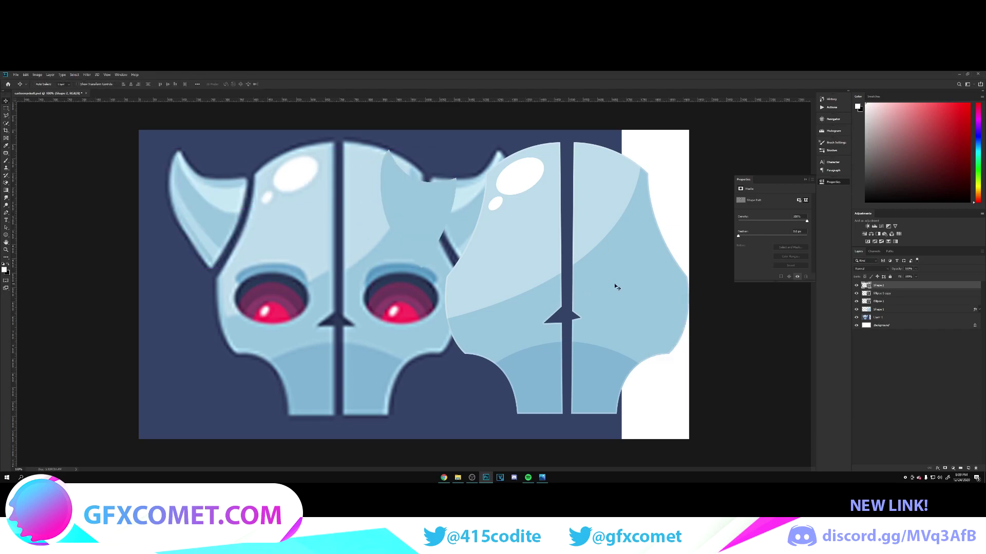
# - On a new layer clipped to the horn, trace the reference left horn's upper highlight with the Pen tool
pyautogui.hotkey('ctrl', 'shift', 'alt', 'n')
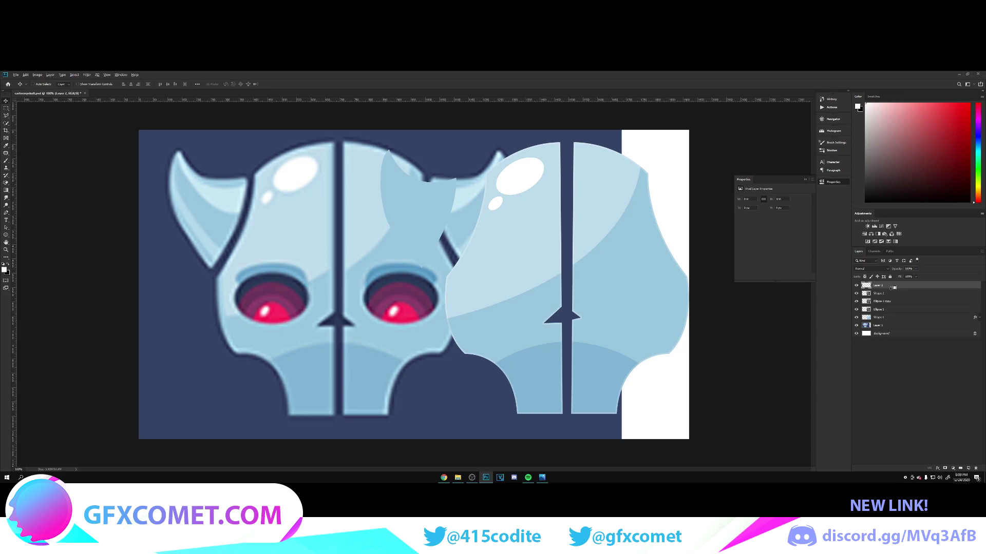
pyautogui.click(6, 213)
pyautogui.click(178, 153)
pyautogui.click(243, 213)
pyautogui.moveTo(242, 213); pyautogui.dragTo(294, 215)
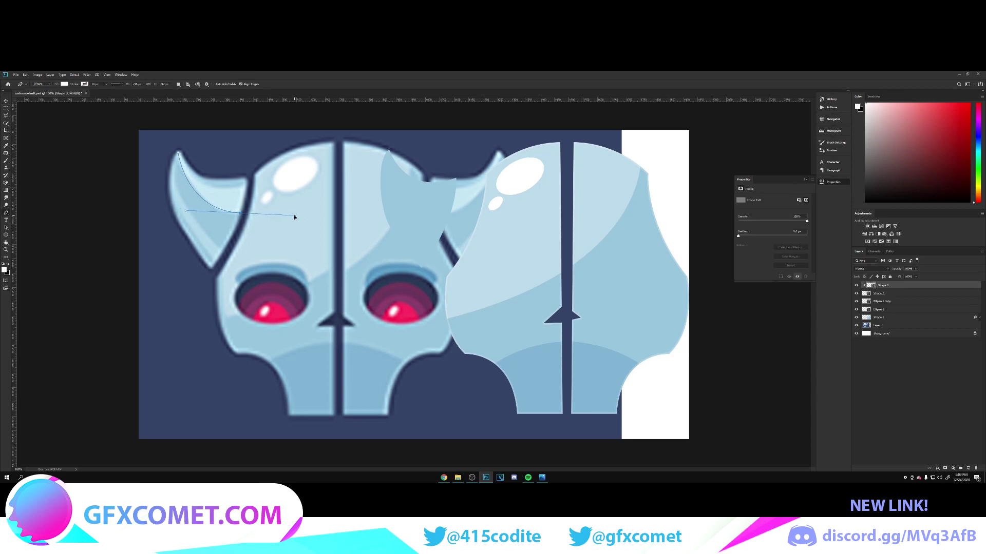
pyautogui.keyDown('alt'); pyautogui.click(241, 214); pyautogui.keyUp('alt')
pyautogui.moveTo(178, 152); pyautogui.dragTo(145, 100)
pyautogui.press('Return')
# - On a new layer, trace the thin highlight along the reference left horn's outer edge with the Pen tool
pyautogui.hotkey('ctrl', 'alt', 'shift', 'n')
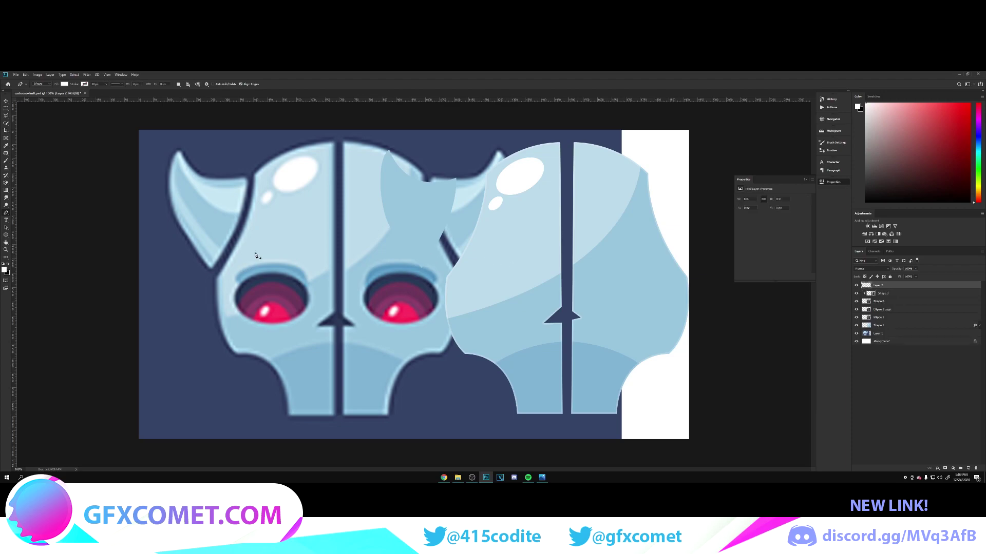
pyautogui.click(220, 250)
pyautogui.click(174, 170)
pyautogui.moveTo(176, 164); pyautogui.dragTo(177, 143)
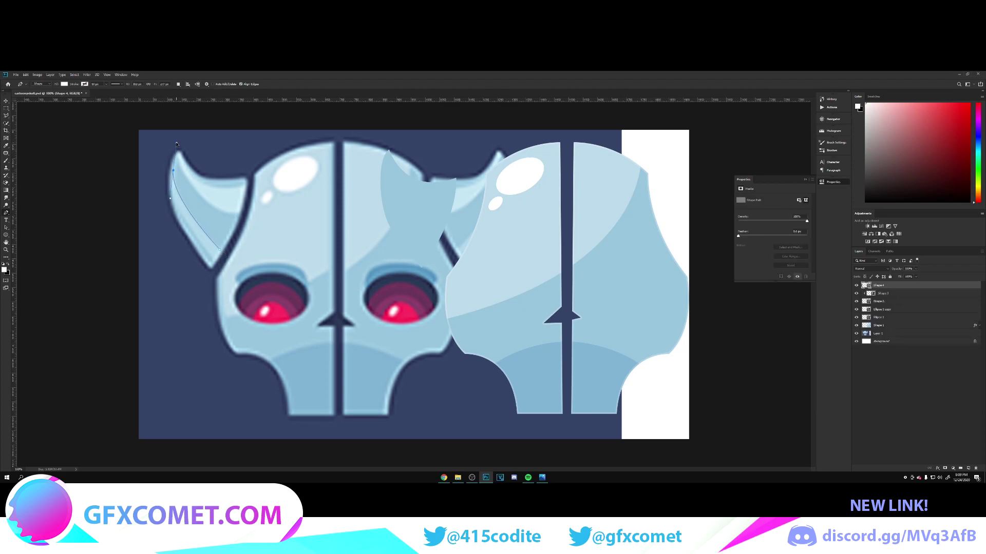
pyautogui.click(220, 251)
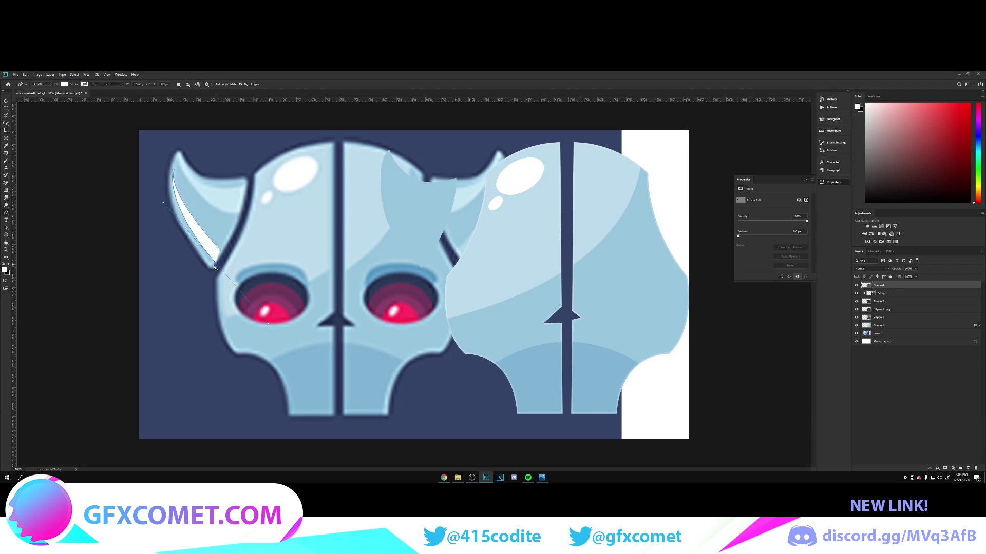
# - Clip the thin outer highlight to the horn and move both highlight shapes onto the redrawn horn
pyautogui.press('v')
pyautogui.keyDown('alt'); pyautogui.click(896, 289); pyautogui.keyUp('alt')
pyautogui.keyDown('shift'); pyautogui.click(896, 293); pyautogui.keyUp('shift')
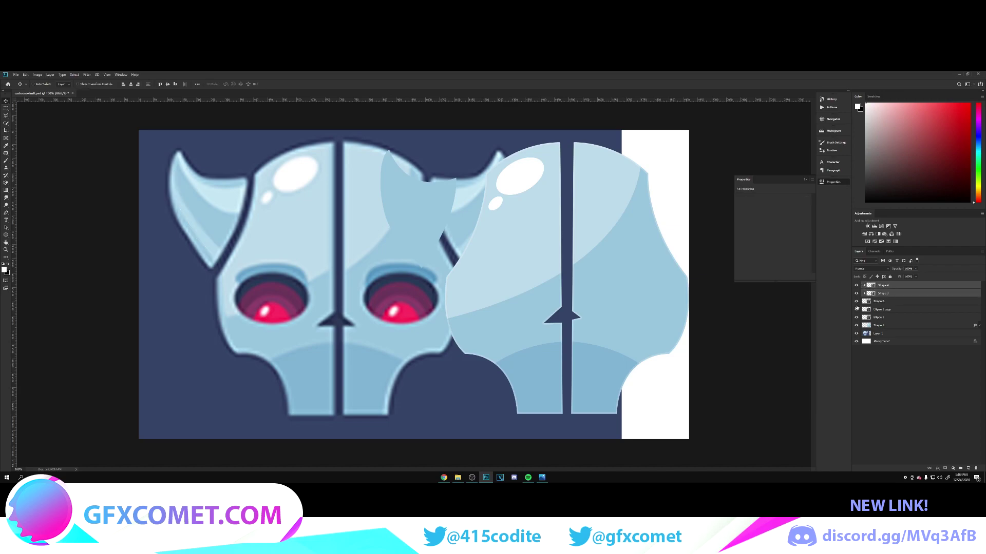
pyautogui.moveTo(440, 223); pyautogui.dragTo(606, 223)
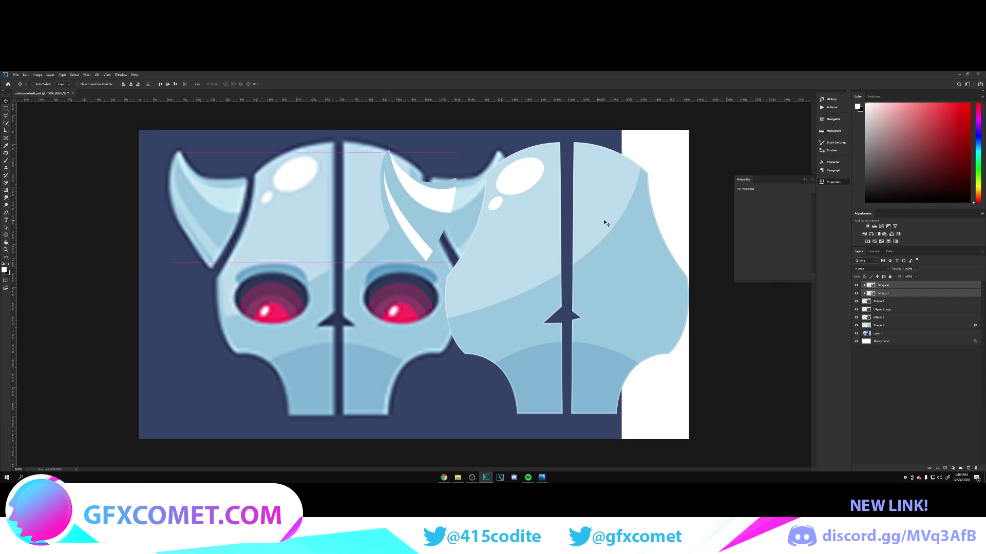
# - Recolour both horn highlights with light blues sampled from the reference's left horn
pyautogui.doubleClick(870, 286)
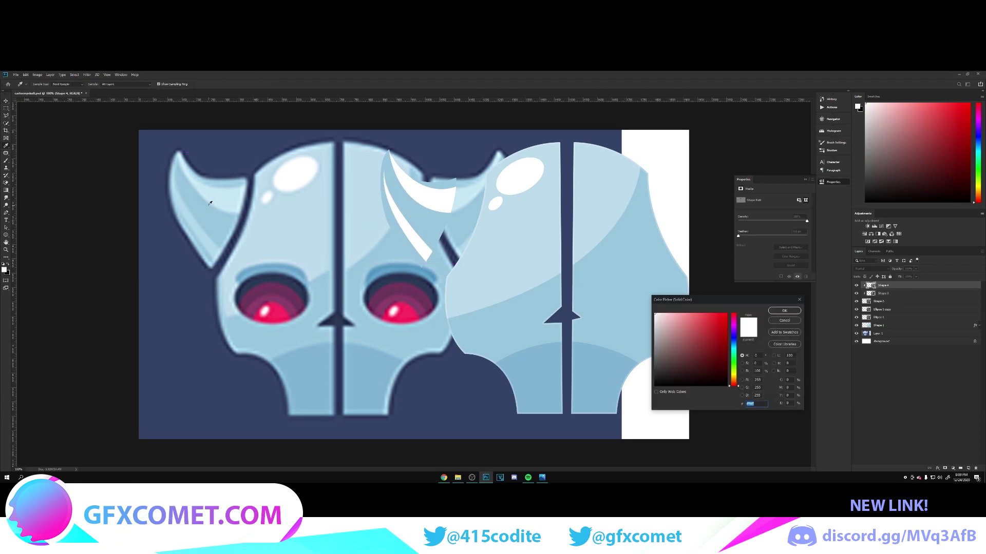
pyautogui.press('Return')
pyautogui.doubleClick(871, 293)
pyautogui.click(230, 199)
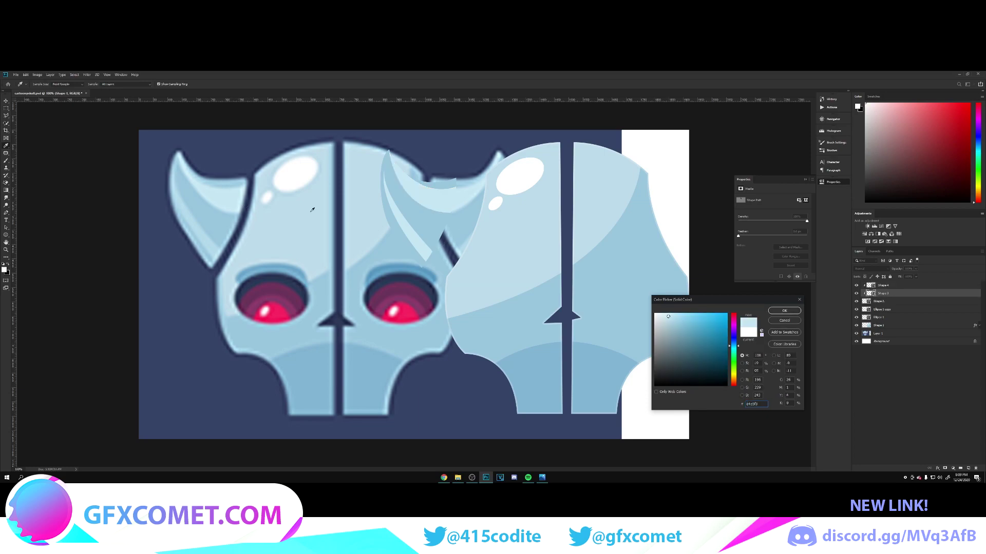
pyautogui.press('Return')
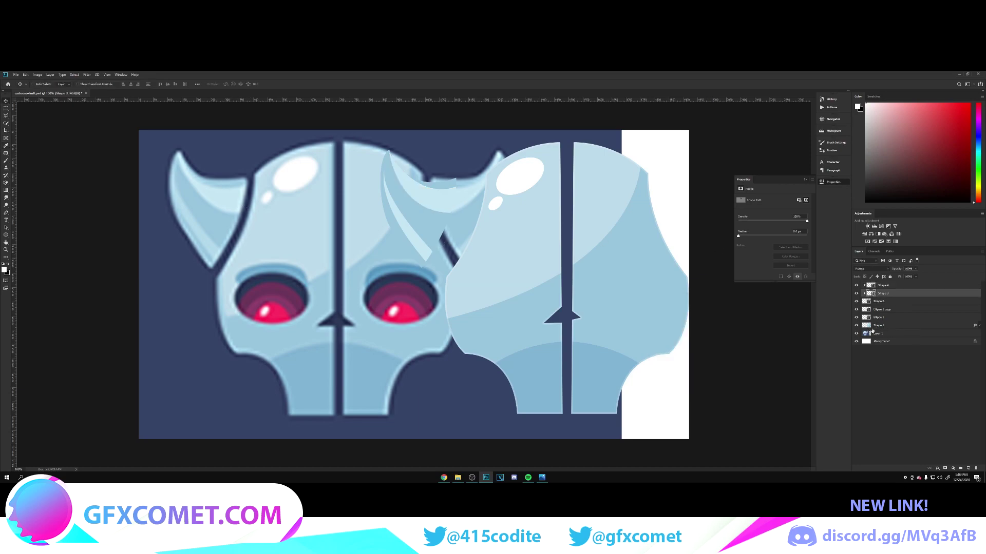
# - Copy the skull shape's layer style and paste it onto the base horn shape
pyautogui.click(900, 327)
pyautogui.rightClick(919, 325)
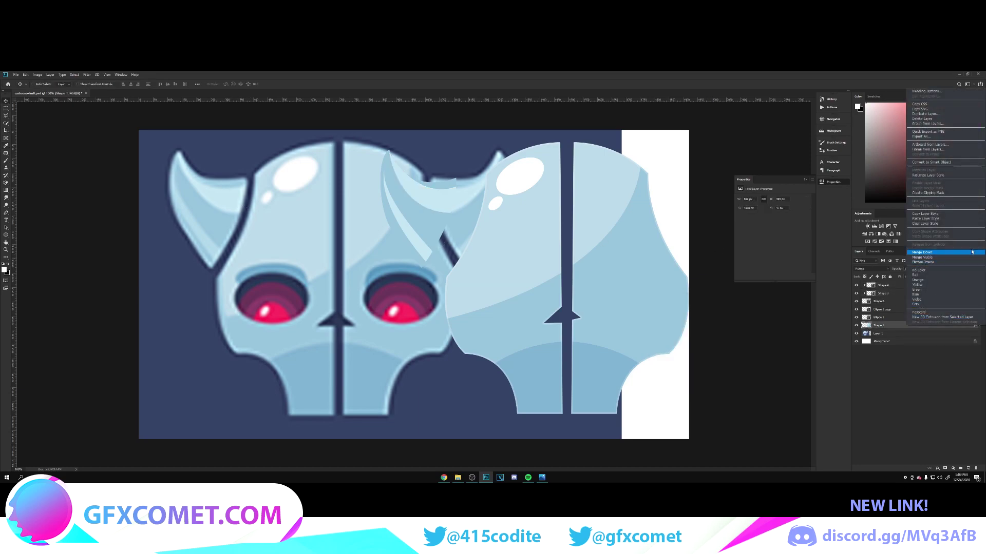
pyautogui.click(951, 213)
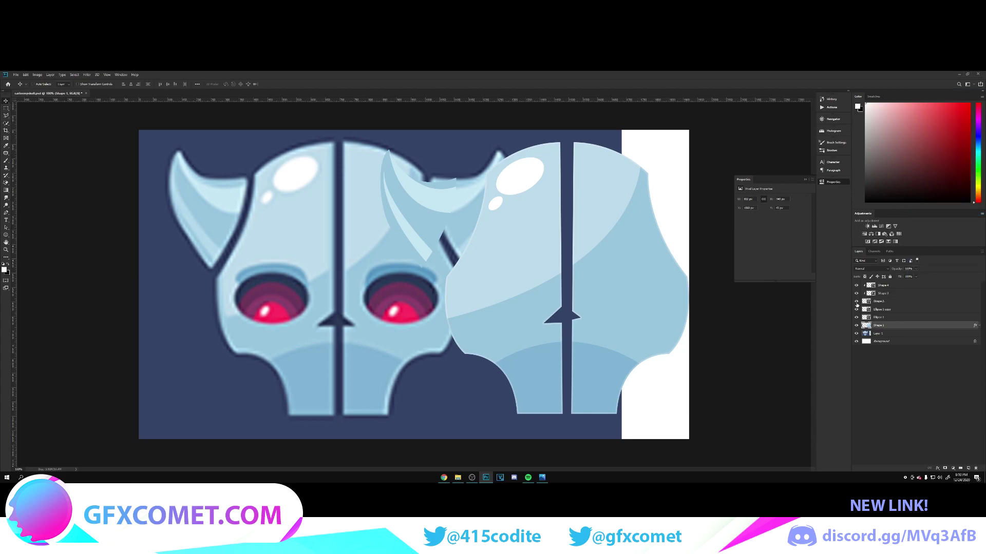
pyautogui.click(894, 302)
pyautogui.rightClick(906, 301)
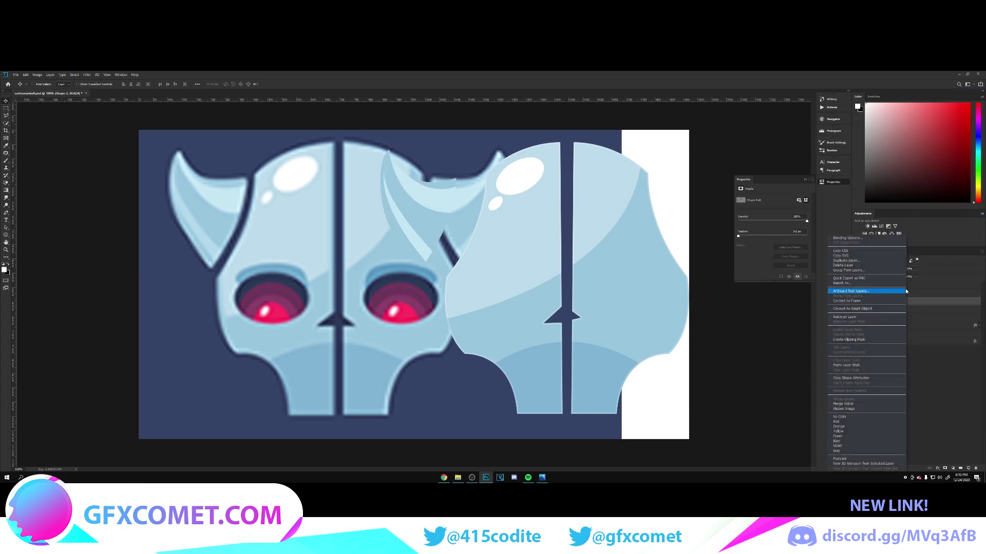
pyautogui.click(867, 365)
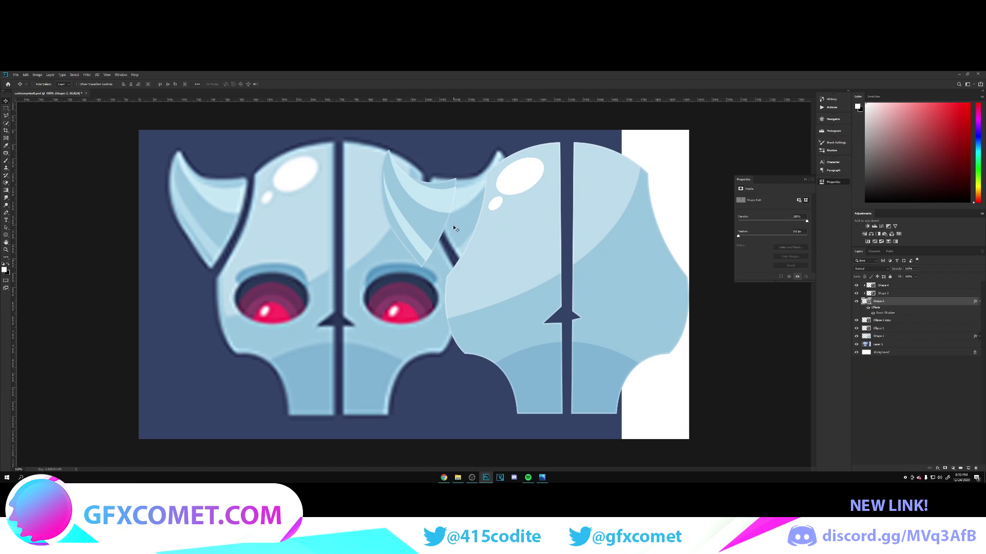
pyautogui.click(980, 302)
# - Group the horn shape with its two highlights and place the group over the reference's left horn
pyautogui.keyDown('shift'); pyautogui.click(903, 287); pyautogui.keyUp('shift')
pyautogui.hotkey('ctrl', 'g')
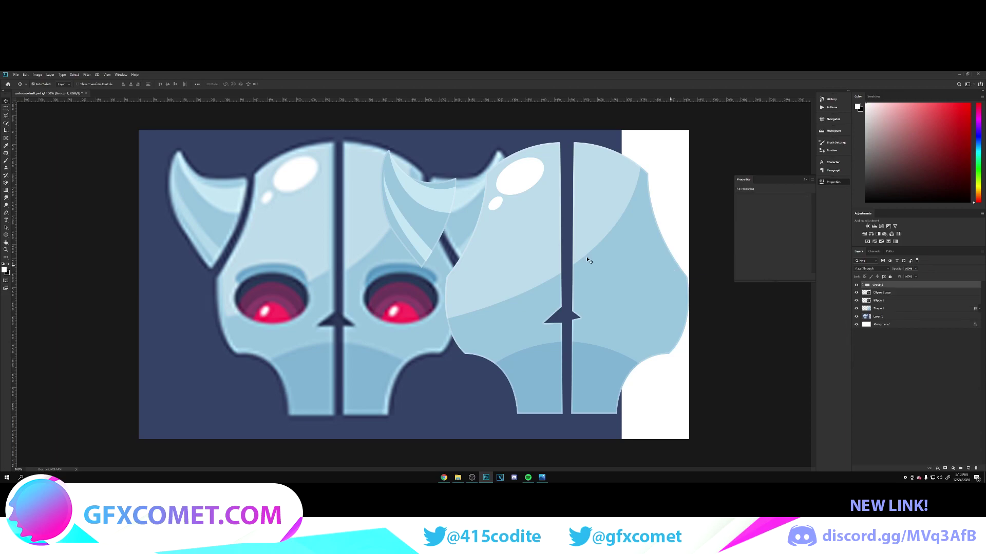
pyautogui.moveTo(472, 207); pyautogui.dragTo(261, 207)
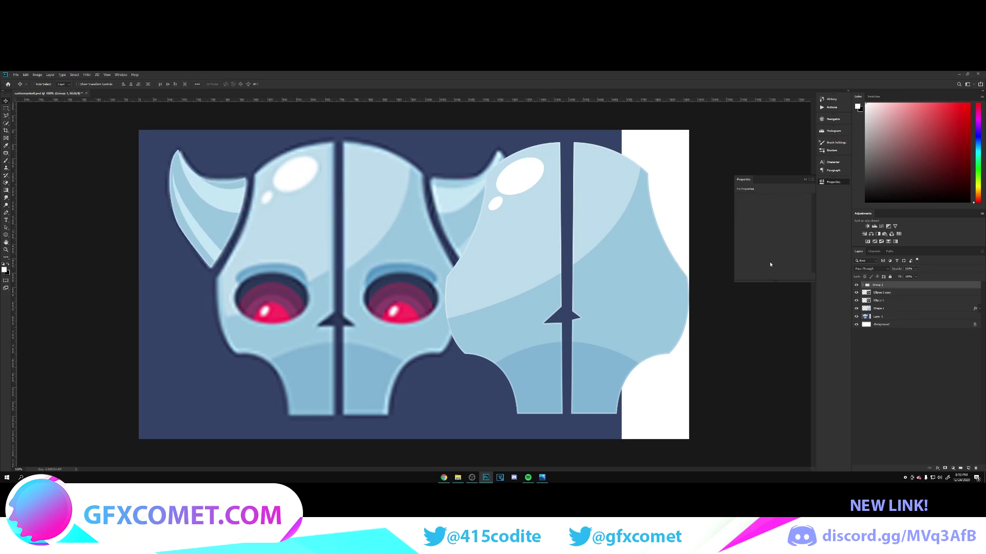
# - Select the skull shape with its two white ellipse highlights and move them over the reference skull
pyautogui.click(900, 295)
pyautogui.keyDown('shift'); pyautogui.click(897, 308); pyautogui.keyUp('shift')
pyautogui.moveTo(659, 268); pyautogui.dragTo(433, 268)
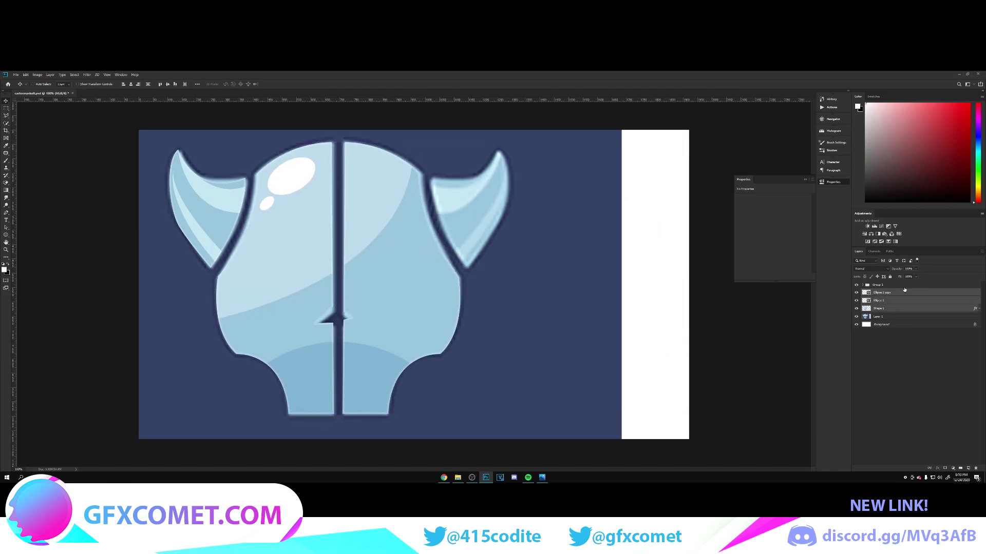
# - Duplicate the horn group, flip the copy horizontally and position it over the reference's right horn
pyautogui.click(876, 285)
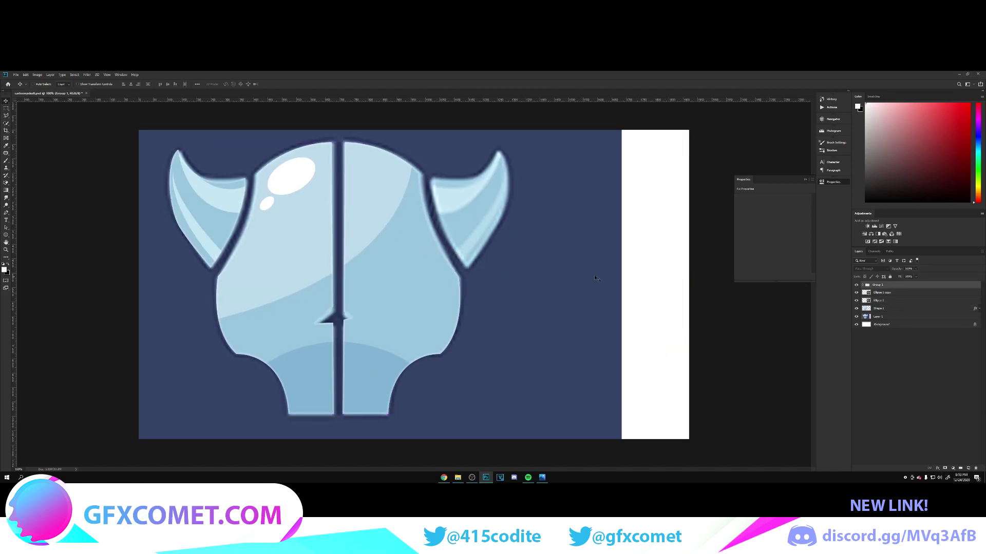
pyautogui.hotkey('ctrl', 'j')
pyautogui.hotkey('ctrl', 't')
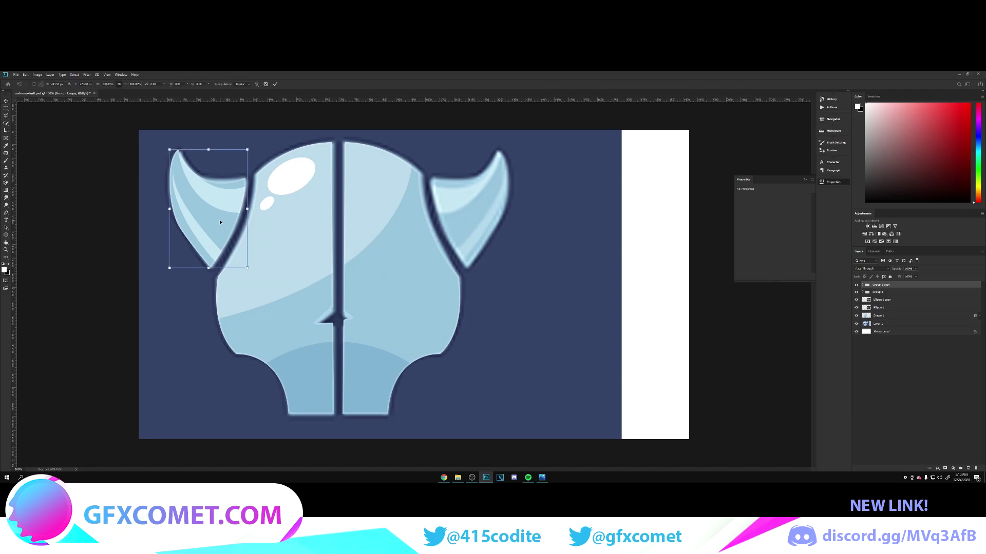
pyautogui.rightClick(220, 221)
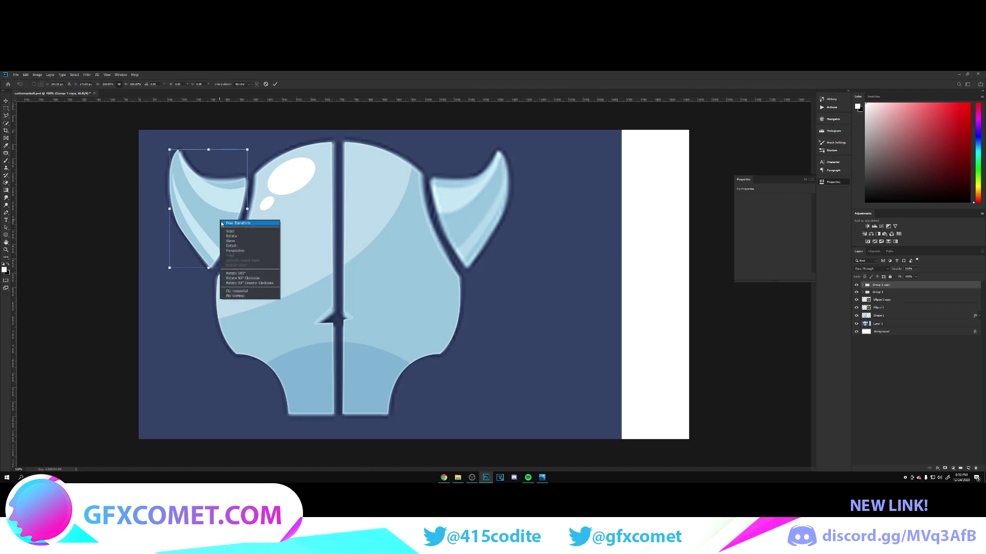
pyautogui.click(236, 291)
pyautogui.press('Return')
pyautogui.moveTo(247, 205); pyautogui.dragTo(472, 229)
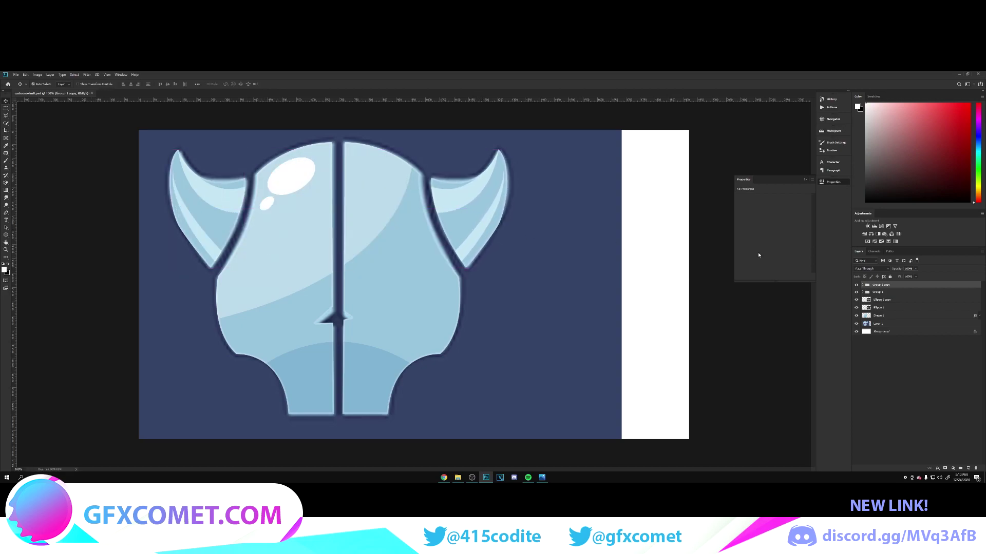
# - Bring the reference image layer to the top of the layer stack and shift it sideways to the right
pyautogui.moveTo(886, 324); pyautogui.dragTo(892, 286)
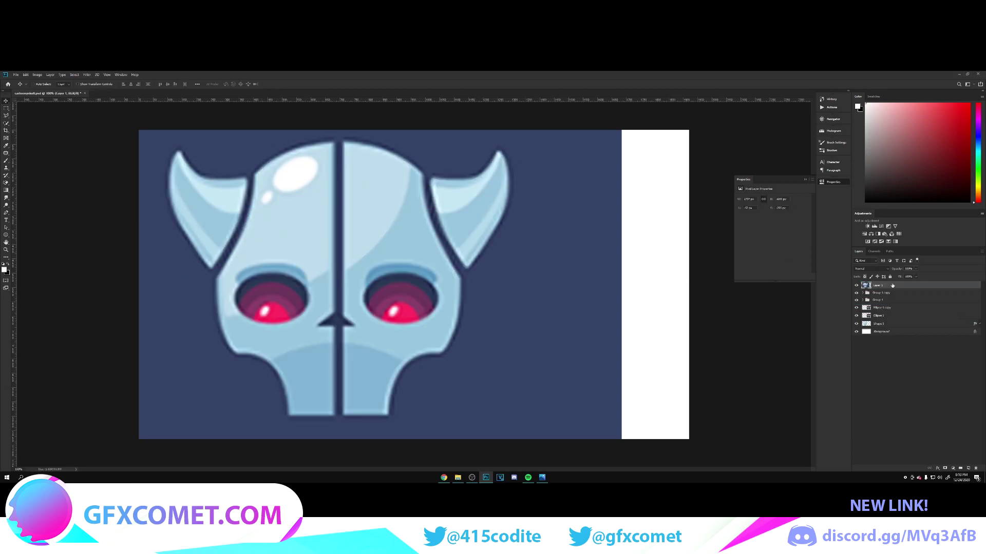
pyautogui.moveTo(306, 284); pyautogui.dragTo(427, 285)
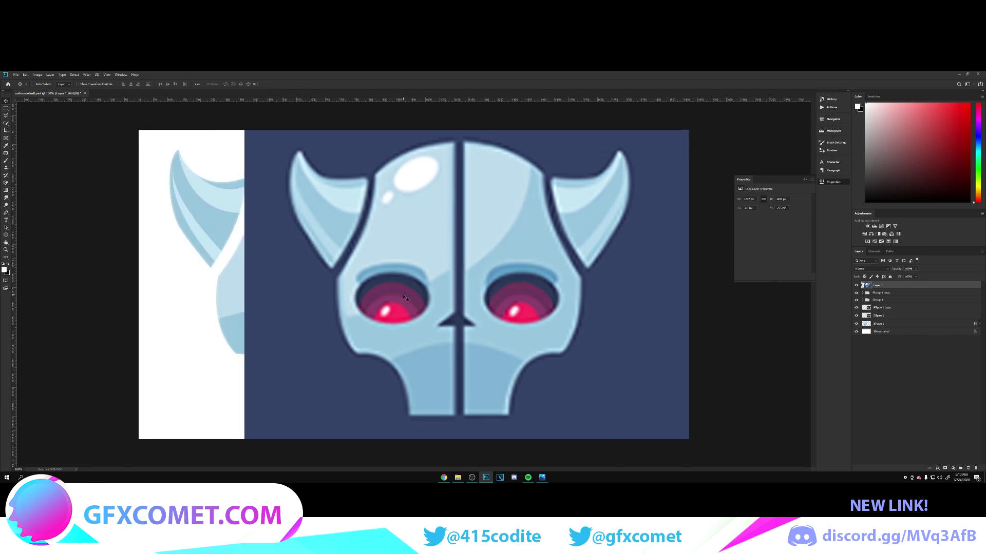
pyautogui.press('ctrl')
pyautogui.hotkey('ctrl', '+')
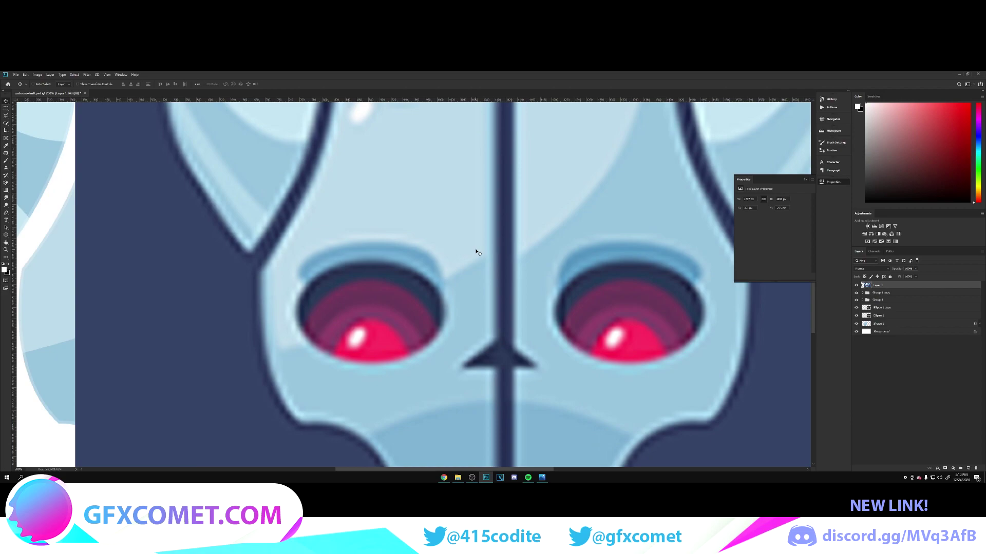
# - Draw an ellipse matching the reference's left eye socket, move it onto the forehead and fill it with the socket's dark blue
pyautogui.moveTo(5, 235); pyautogui.dragTo(26, 246)
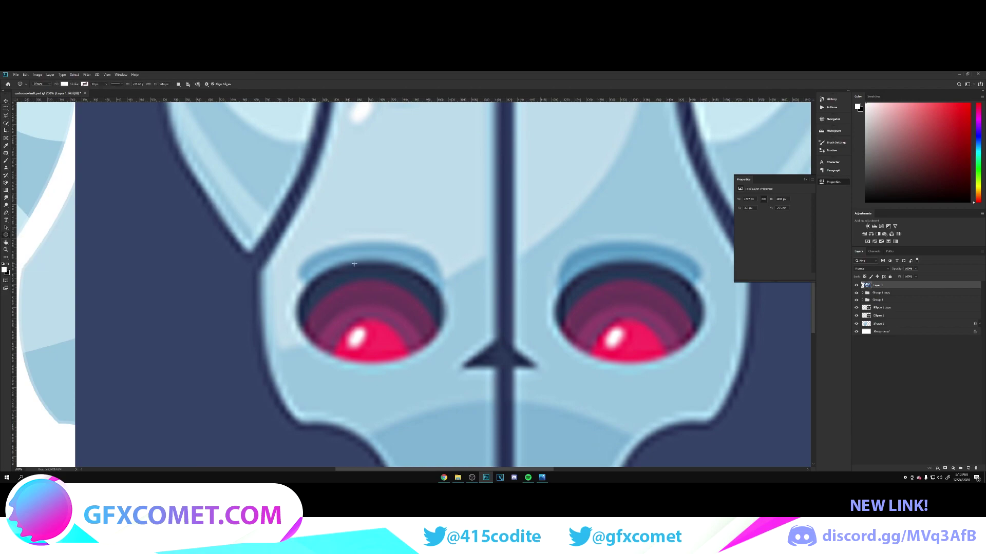
pyautogui.moveTo(299, 268); pyautogui.dragTo(444, 361)
pyautogui.press('v')
pyautogui.moveTo(405, 315); pyautogui.dragTo(541, 203)
pyautogui.doubleClick(867, 286)
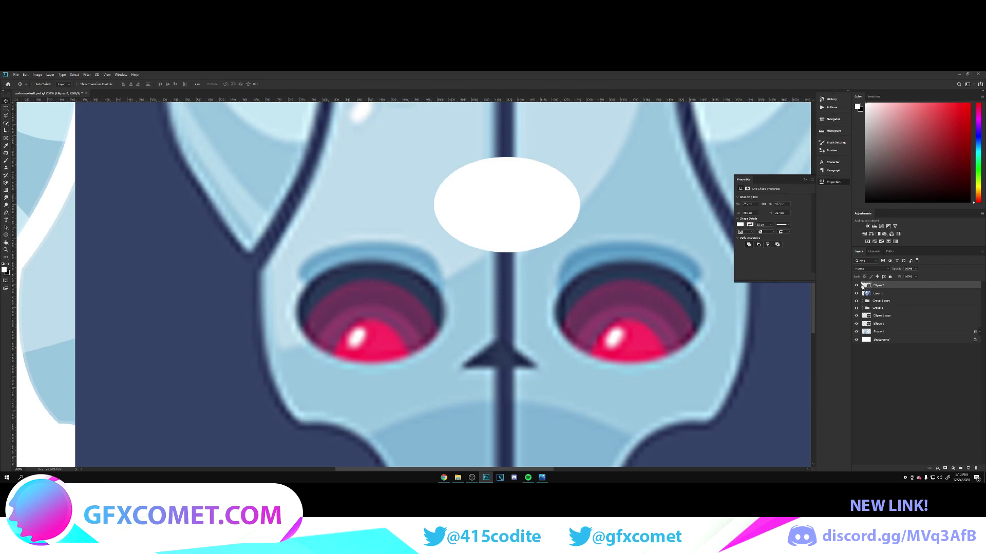
pyautogui.click(343, 277)
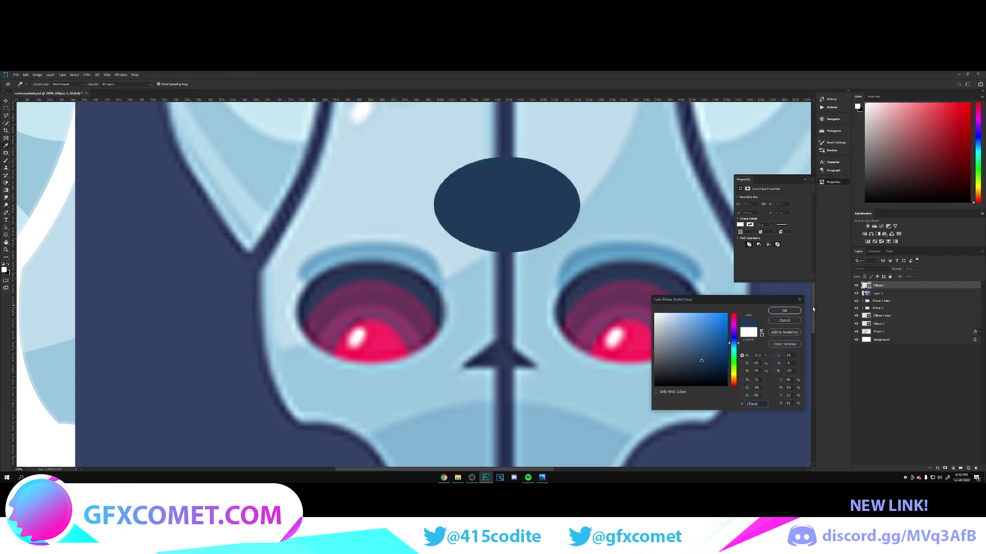
pyautogui.click(785, 311)
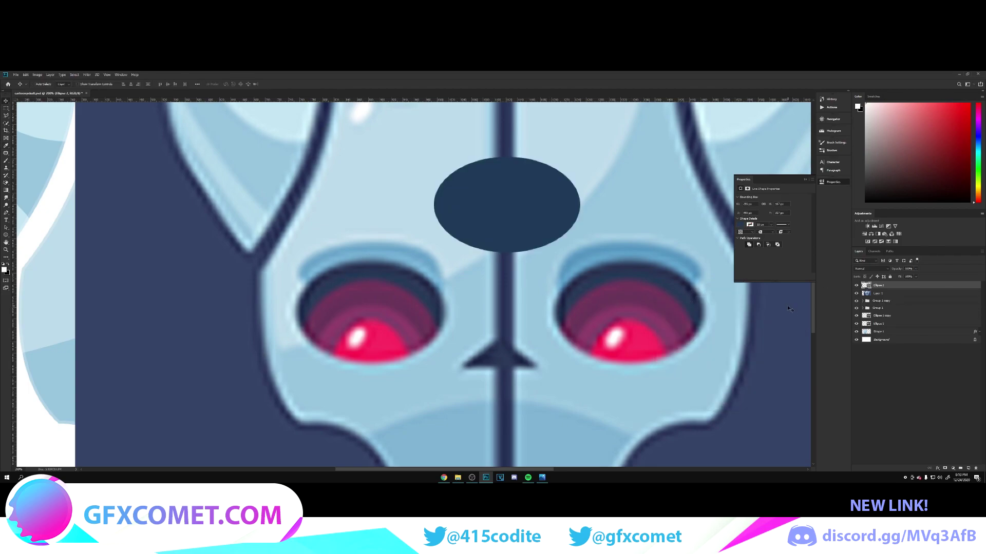
# - Add an Inner Shadow to the dark blue ellipse, raise its opacity and set its colour to black
pyautogui.rightClick(915, 288)
pyautogui.click(878, 237)
pyautogui.click(729, 321)
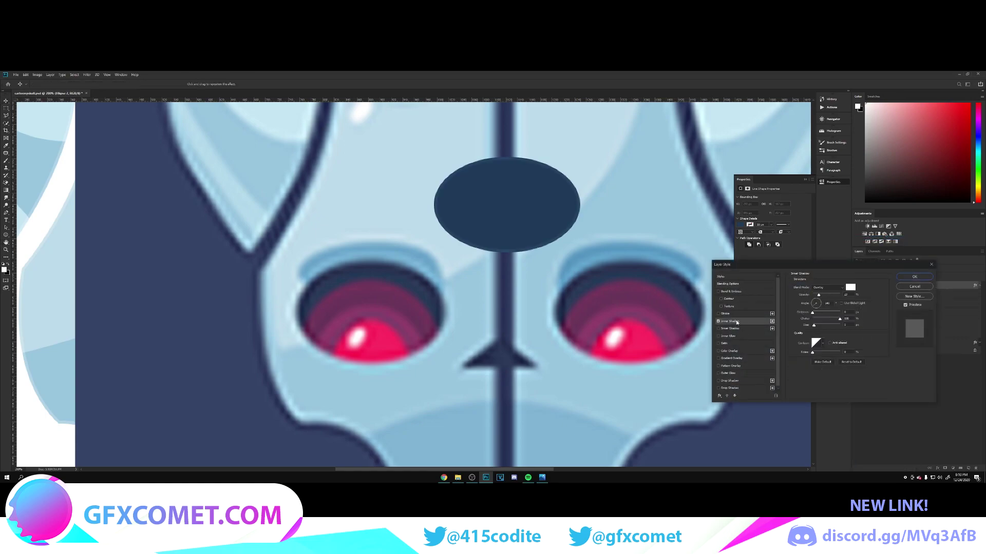
pyautogui.moveTo(820, 295); pyautogui.dragTo(843, 296)
pyautogui.click(828, 288)
pyautogui.click(822, 350)
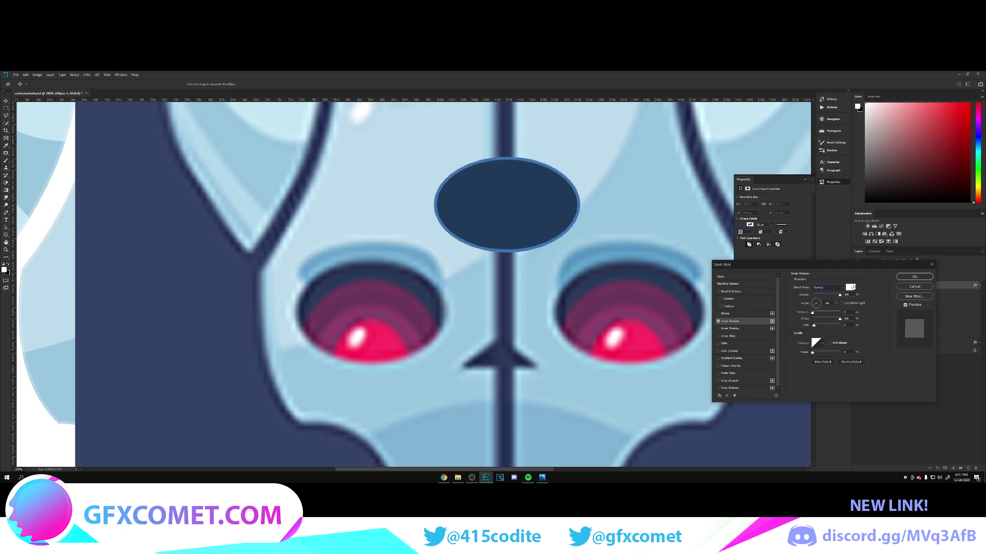
pyautogui.click(850, 287)
pyautogui.moveTo(685, 363); pyautogui.dragTo(653, 387)
pyautogui.click(791, 311)
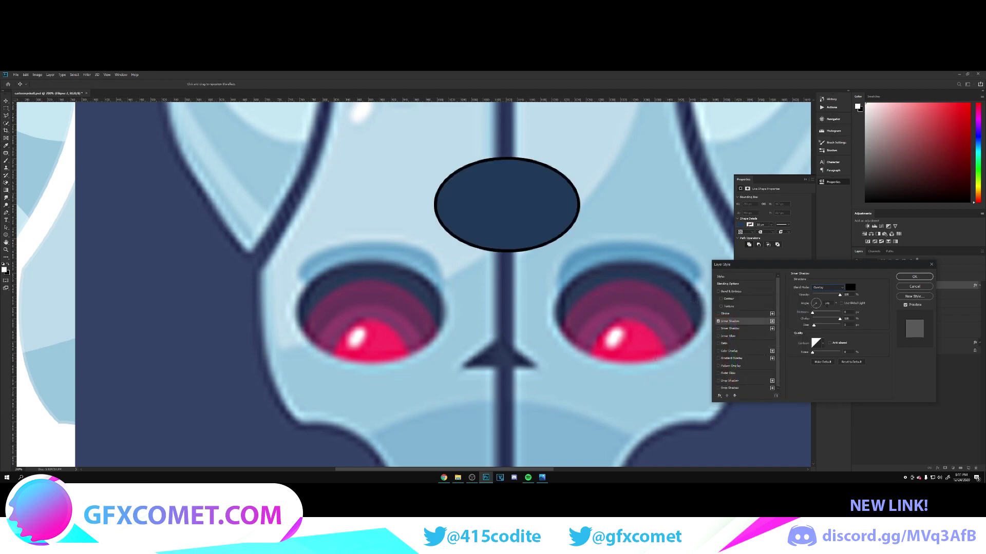
# - Adjust the Inner Shadow's size, lower its opacity for a subtler edge and apply the layer style
pyautogui.moveTo(814, 326)
pyautogui.mouseDown()
pyautogui.moveTo(814, 315)
pyautogui.moveTo(815, 327)
pyautogui.mouseUp()
pyautogui.moveTo(840, 295); pyautogui.dragTo(824, 297)
pyautogui.click(914, 276)
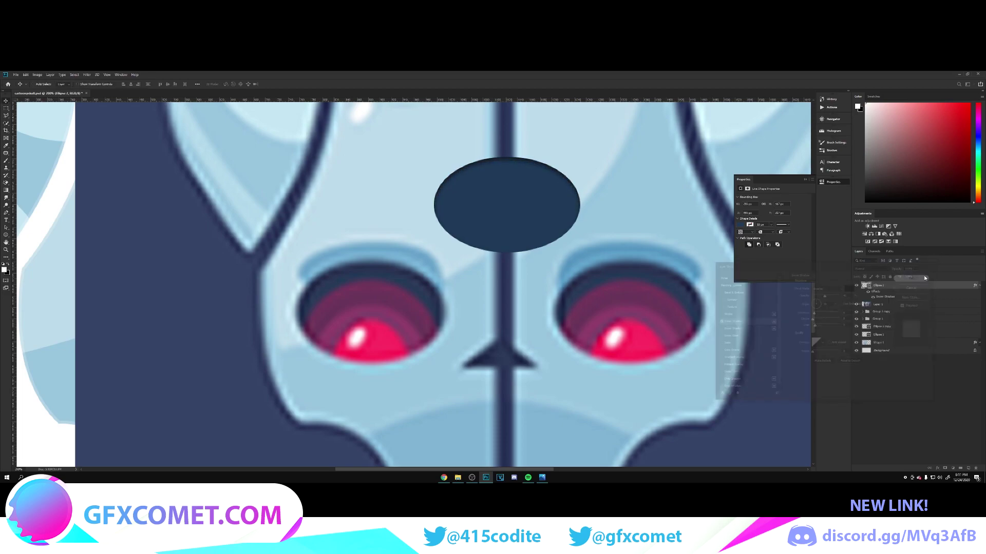
pyautogui.click(980, 287)
# - Duplicate the dark blue ellipse, clip the copy to the original and shift it straight down inside the socket
pyautogui.hotkey('ctrl', 'j')
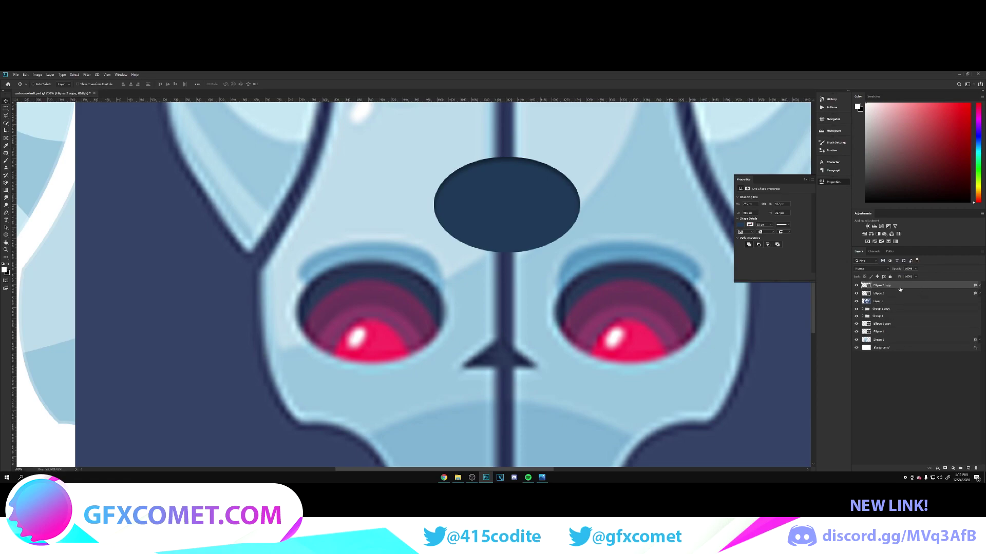
pyautogui.moveTo(900, 290); pyautogui.dragTo(898, 287)
pyautogui.keyDown('alt'); pyautogui.click(904, 289); pyautogui.keyUp('alt')
pyautogui.moveTo(551, 234); pyautogui.dragTo(526, 222)
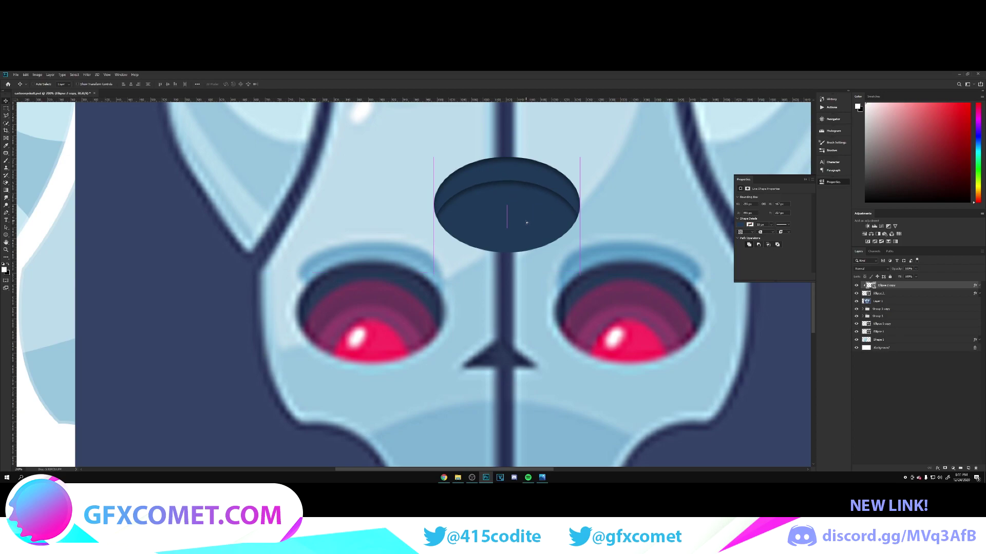
# - Fill the clipped ellipse copy with the dark purple sampled from the reference's left eye
pyautogui.doubleClick(870, 286)
pyautogui.click(376, 297)
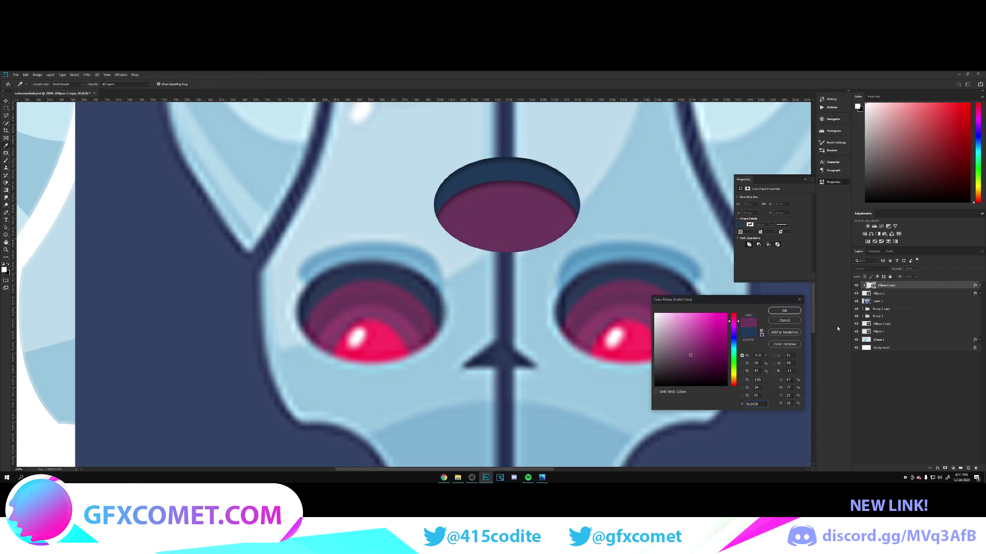
pyautogui.click(784, 311)
# - Replace the purple ellipse's Inner Shadow with an Outer Glow and reduce the glow's size
pyautogui.doubleClick(903, 288)
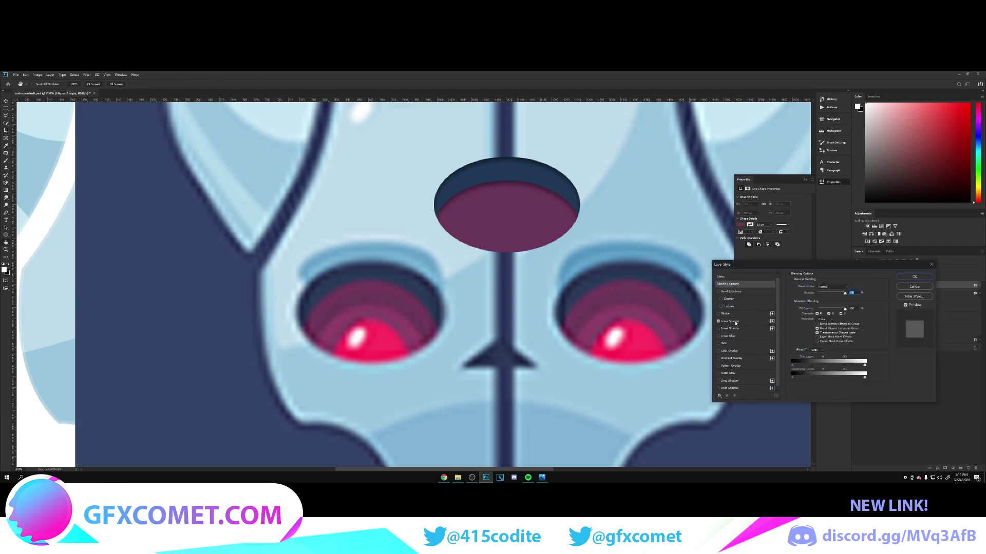
pyautogui.click(718, 322)
pyautogui.click(718, 373)
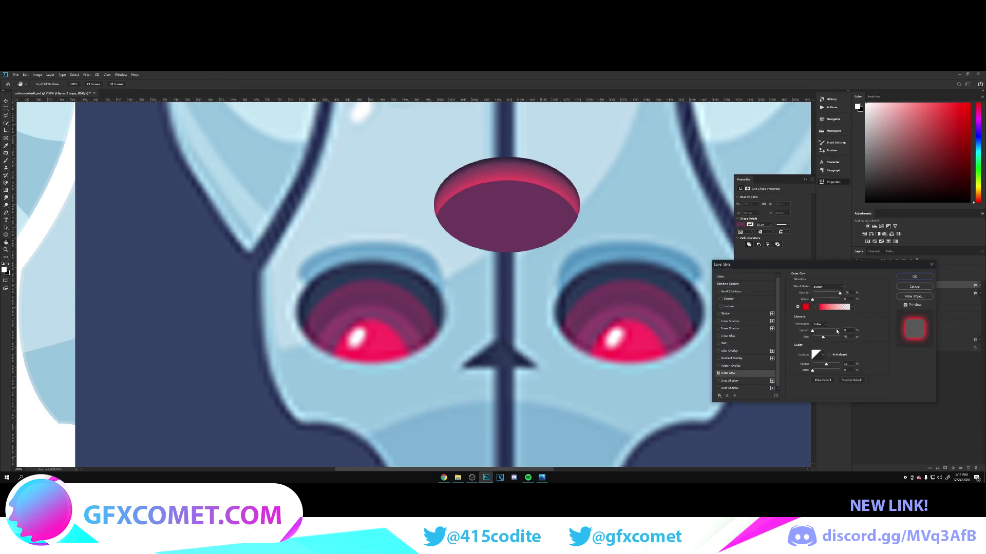
pyautogui.moveTo(823, 338); pyautogui.dragTo(816, 338)
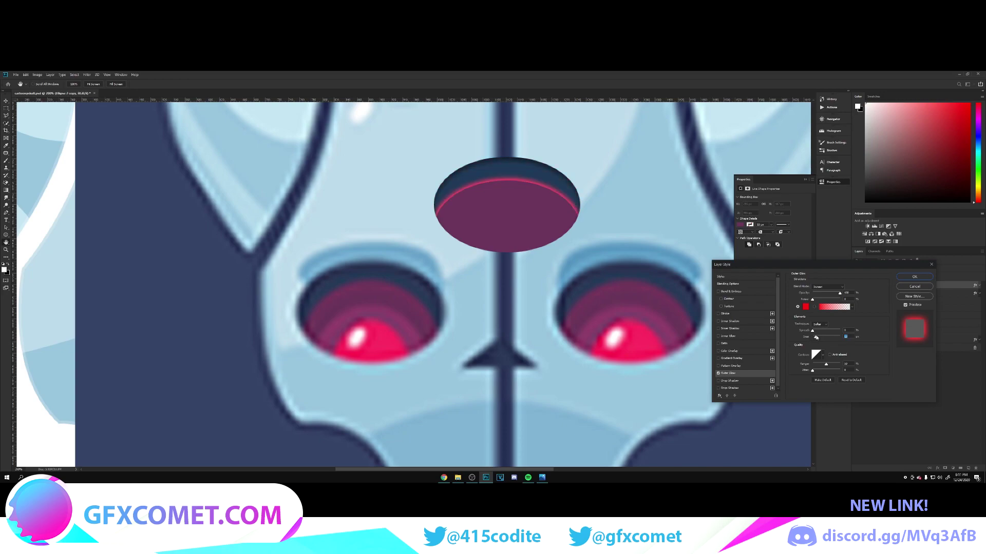
# - Set the Outer Glow's colour to a purple sampled from the reference's left eye
pyautogui.click(805, 307)
pyautogui.click(368, 286)
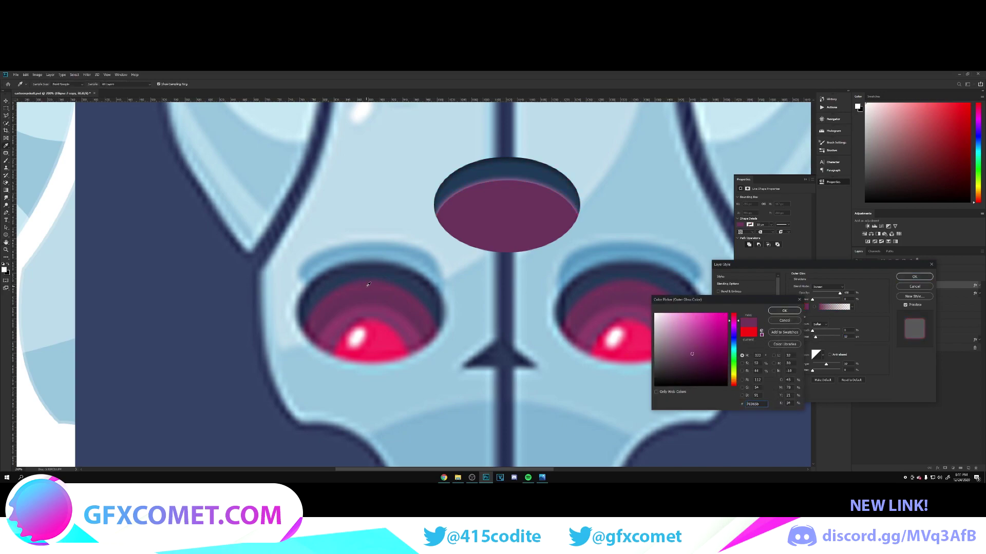
pyautogui.click(369, 284)
pyautogui.click(369, 297)
pyautogui.click(799, 312)
# - Set the purple ellipse's Outer Glow blend mode to Normal and increase its spread and size
pyautogui.click(827, 287)
pyautogui.click(829, 291)
pyautogui.moveTo(812, 331); pyautogui.dragTo(818, 333)
# - Shift the Outer Glow's colour to a more saturated purple, reduce its size slightly and apply the layer style
pyautogui.click(807, 306)
pyautogui.moveTo(701, 338); pyautogui.dragTo(697, 352)
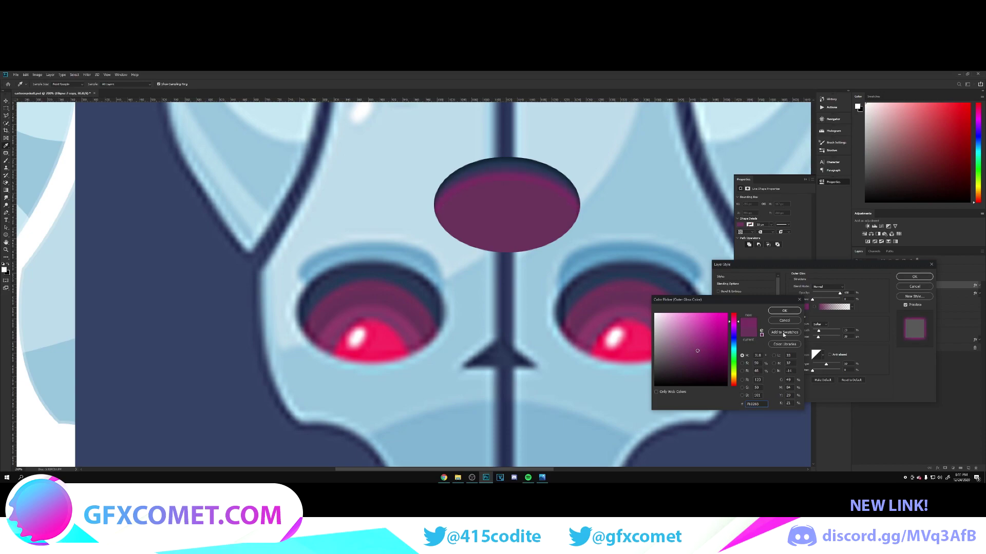
pyautogui.click(785, 310)
pyautogui.moveTo(818, 337); pyautogui.dragTo(816, 337)
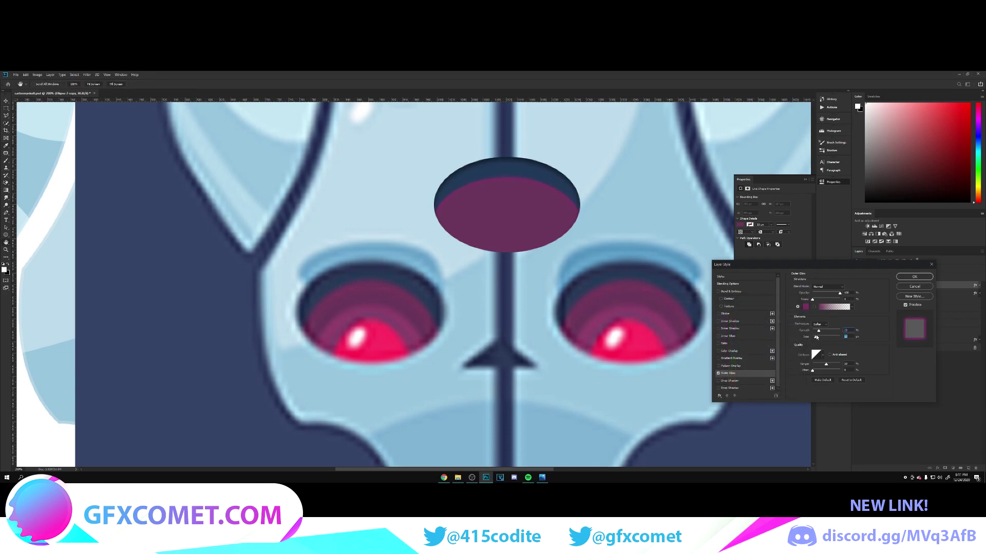
pyautogui.click(914, 277)
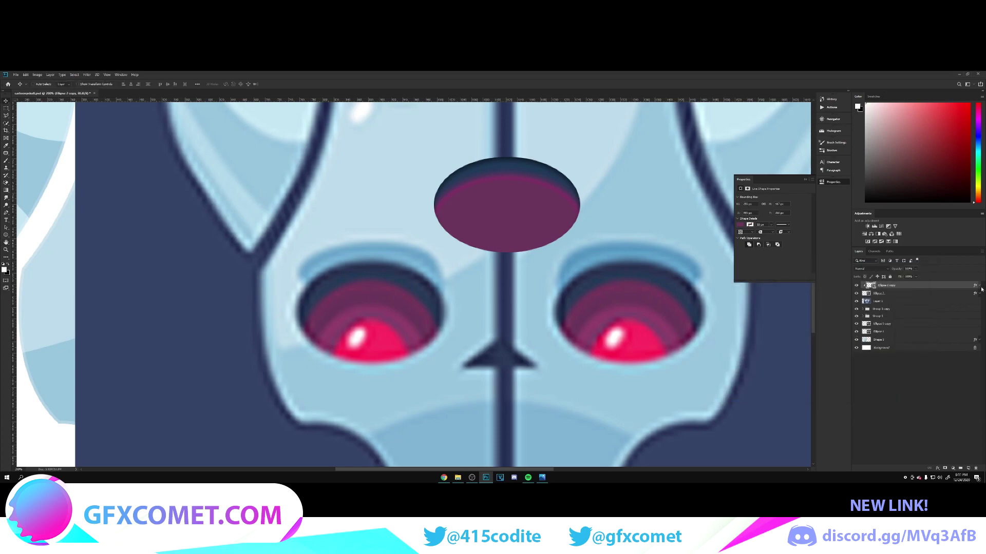
# - Duplicate the clipped purple ellipse, shrink the copy and place it low in the middle of the socket
pyautogui.moveTo(553, 302); pyautogui.dragTo(554, 234)
pyautogui.hotkey('ctrl', 't')
pyautogui.press('Return')
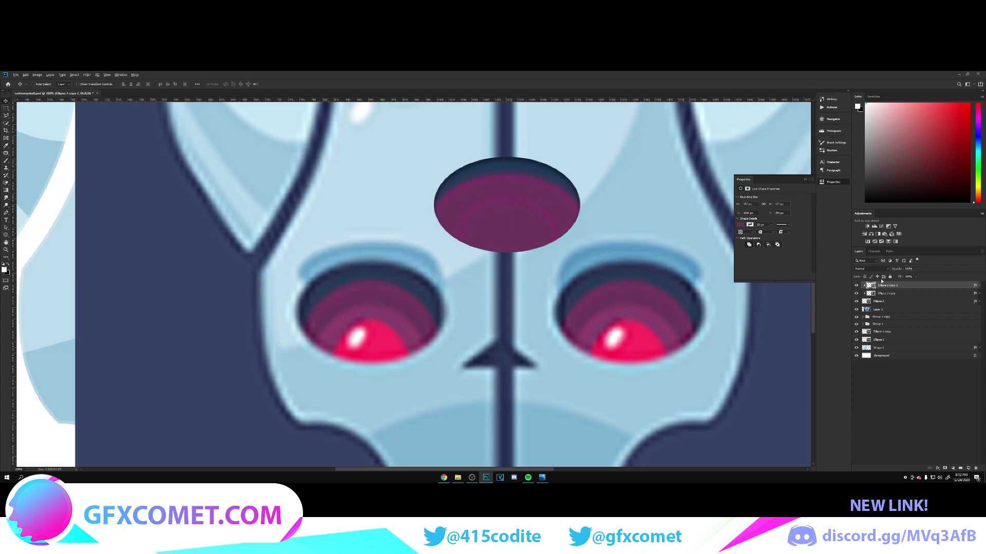
# - Duplicate the smaller purple ellipse, remove the copy's effects and fill it with the pink sampled from the reference's left pupil
pyautogui.moveTo(891, 286); pyautogui.dragTo(889, 286)
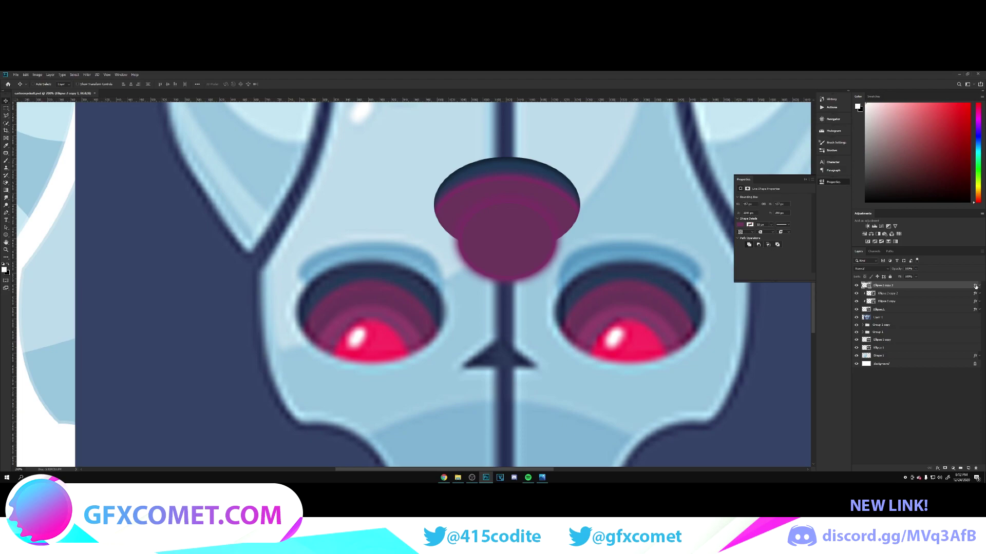
pyautogui.moveTo(975, 287); pyautogui.dragTo(974, 469)
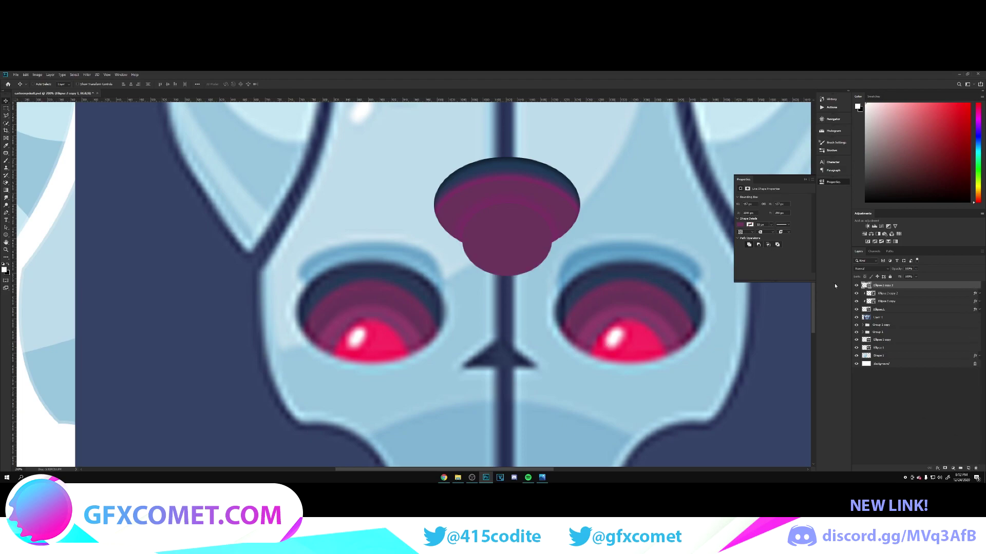
pyautogui.doubleClick(866, 285)
pyautogui.click(369, 343)
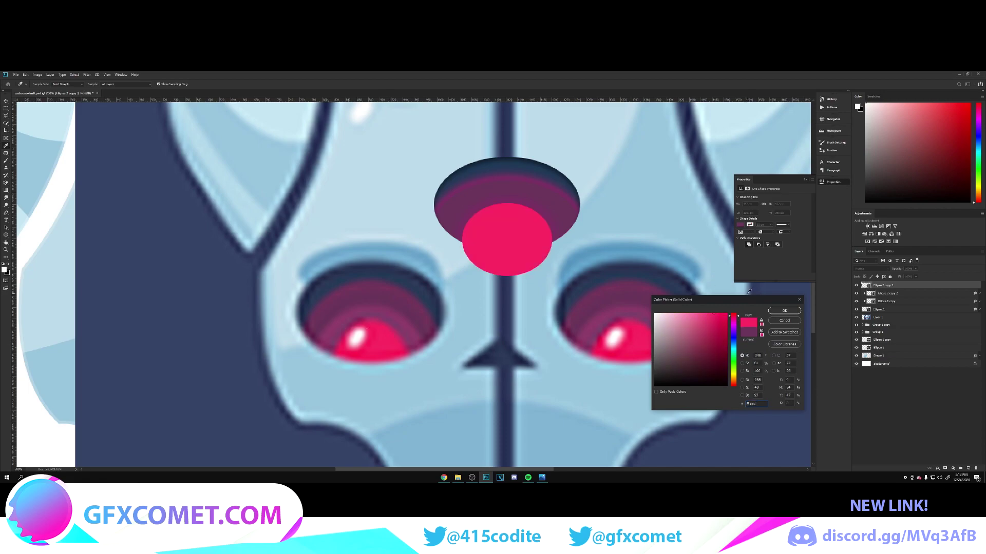
pyautogui.click(797, 311)
# - Clip the pink ellipse to the socket, then lower it and shrink it slightly to form the pupil
pyautogui.moveTo(925, 289); pyautogui.dragTo(925, 286)
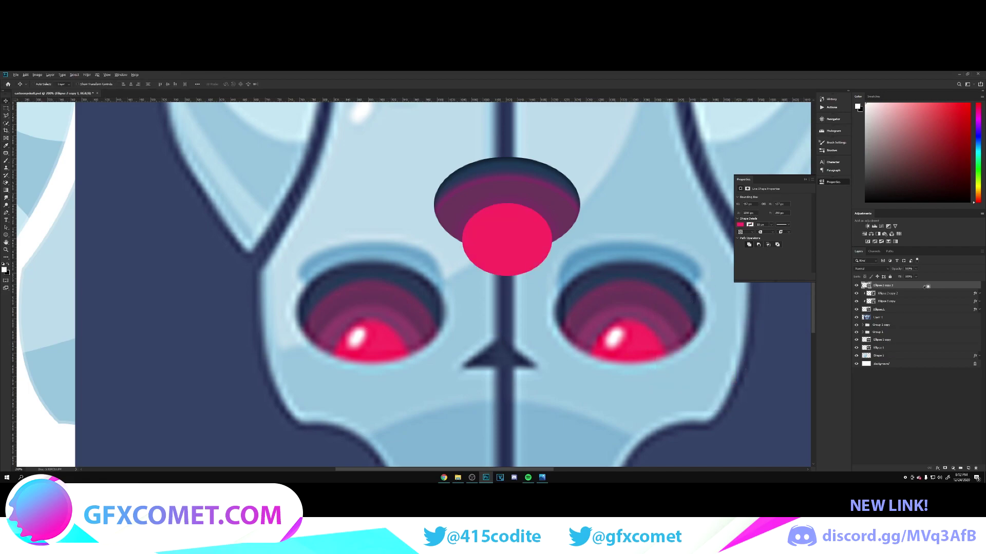
pyautogui.keyDown('alt'); pyautogui.click(920, 289); pyautogui.keyUp('alt')
pyautogui.moveTo(535, 240)
pyautogui.mouseDown()
pyautogui.moveTo(534, 228)
pyautogui.moveTo(526, 262)
pyautogui.moveTo(530, 240)
pyautogui.moveTo(539, 245)
pyautogui.mouseUp()
pyautogui.hotkey('ctrl', 't')
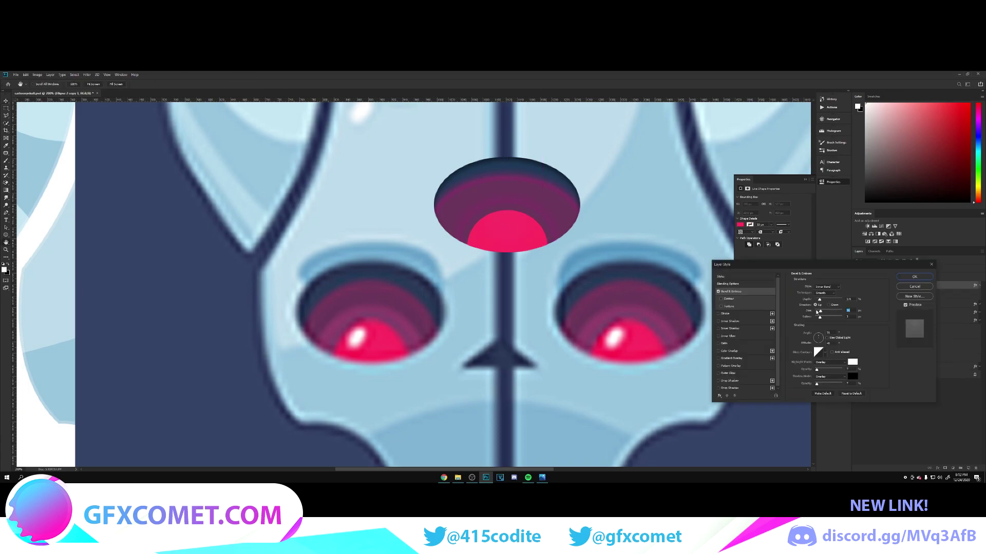
# - Give the pink pupil an Inner Bevel with a larger size, a raised highlight opacity and the highlight mode set to Normal
pyautogui.moveTo(820, 312); pyautogui.dragTo(822, 312)
pyautogui.moveTo(827, 370)
pyautogui.mouseDown()
pyautogui.moveTo(842, 369)
pyautogui.moveTo(834, 369)
pyautogui.mouseUp()
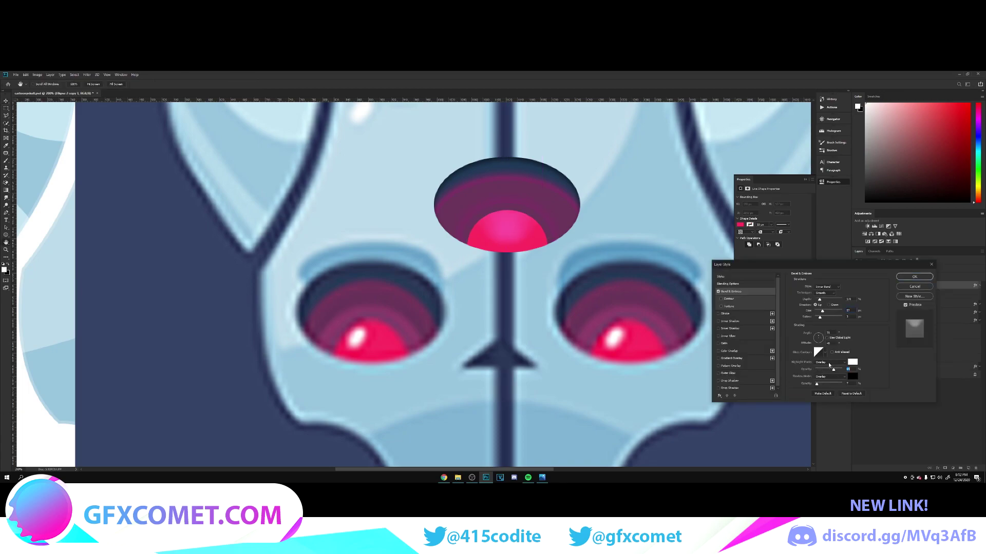
pyautogui.click(829, 363)
pyautogui.click(830, 333)
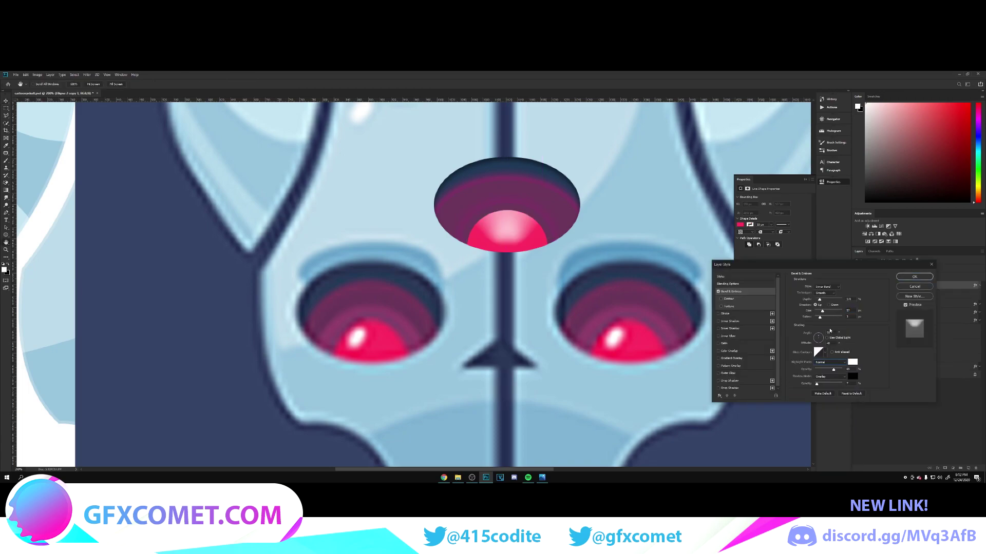
# - Aim the bevel's light so the pupil's highlight sits toward its upper left, adjust the depth and raise the shadow opacity
pyautogui.moveTo(819, 337); pyautogui.dragTo(818, 337)
pyautogui.moveTo(818, 339); pyautogui.dragTo(819, 338)
pyautogui.moveTo(820, 300); pyautogui.dragTo(820, 301)
pyautogui.moveTo(821, 342); pyautogui.dragTo(819, 339)
pyautogui.moveTo(818, 388); pyautogui.dragTo(826, 386)
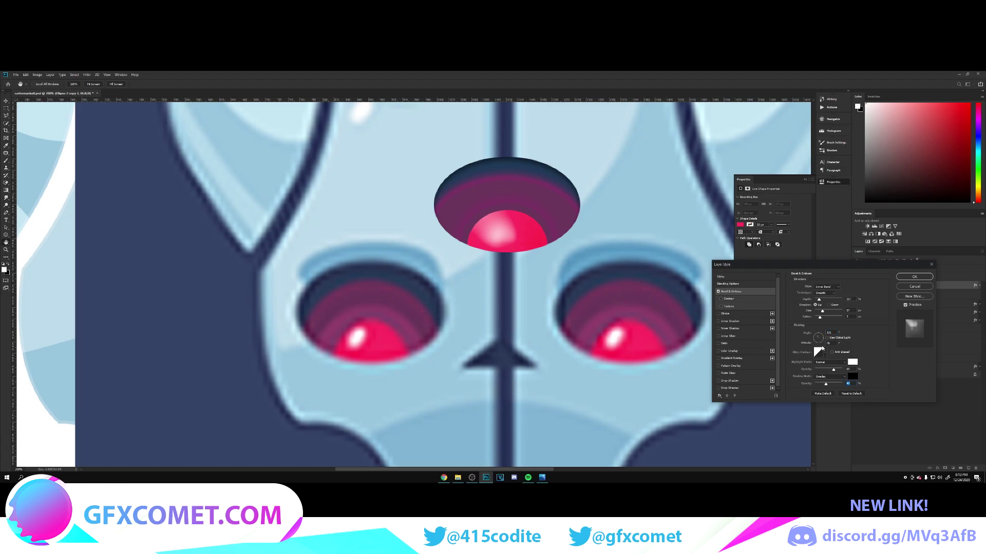
# - Choose a different gloss contour for the pupil's bevel, reduce its size, increase the softening and apply the style
pyautogui.click(825, 353)
pyautogui.click(811, 365)
pyautogui.click(822, 366)
pyautogui.click(886, 366)
pyautogui.moveTo(823, 312); pyautogui.dragTo(821, 313)
pyautogui.moveTo(820, 317); pyautogui.dragTo(829, 319)
pyautogui.press('Return')
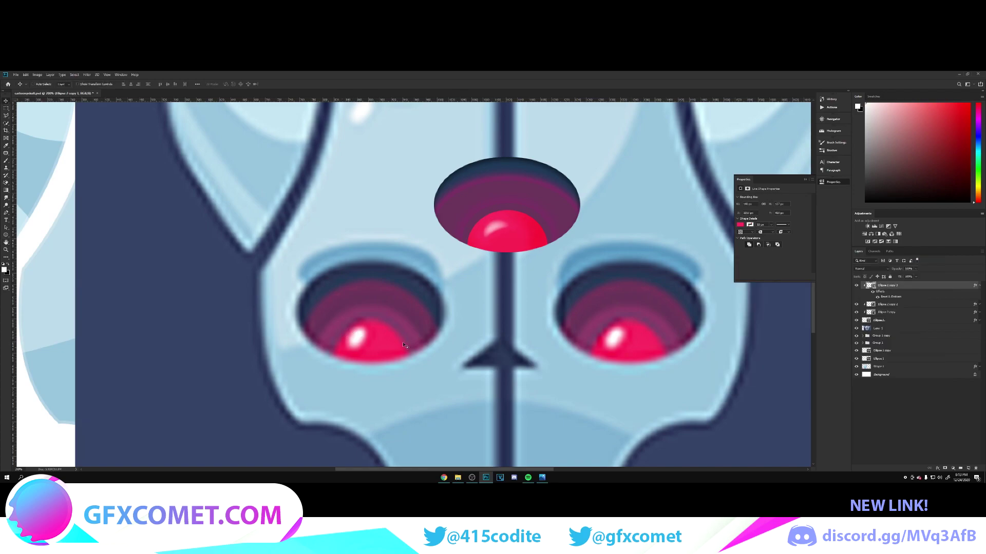
# - Group all the eye ellipse layers and move the group over the reference's left eye
pyautogui.click(978, 288)
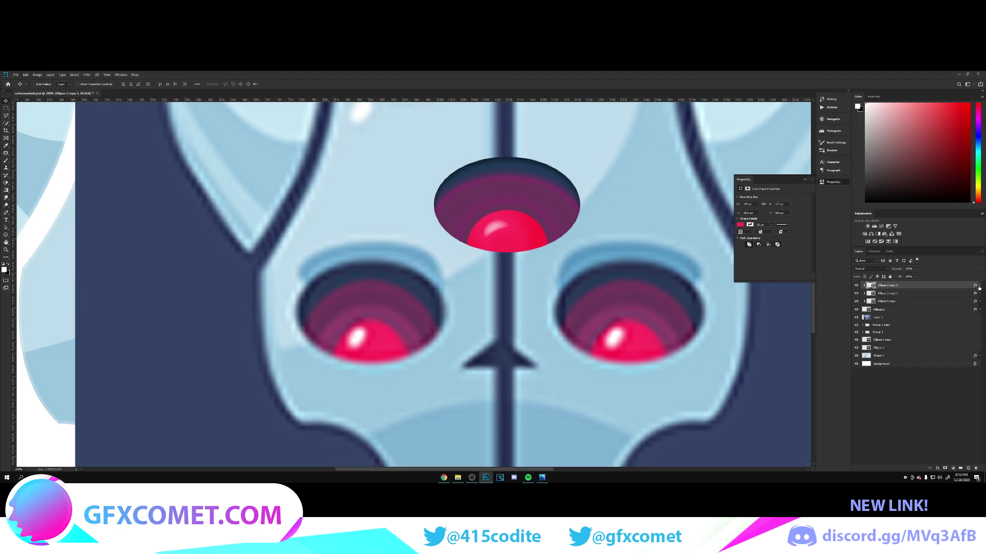
pyautogui.keyDown('shift'); pyautogui.click(893, 308); pyautogui.keyUp('shift')
pyautogui.hotkey('ctrl', 'g')
pyautogui.moveTo(563, 227); pyautogui.dragTo(427, 336)
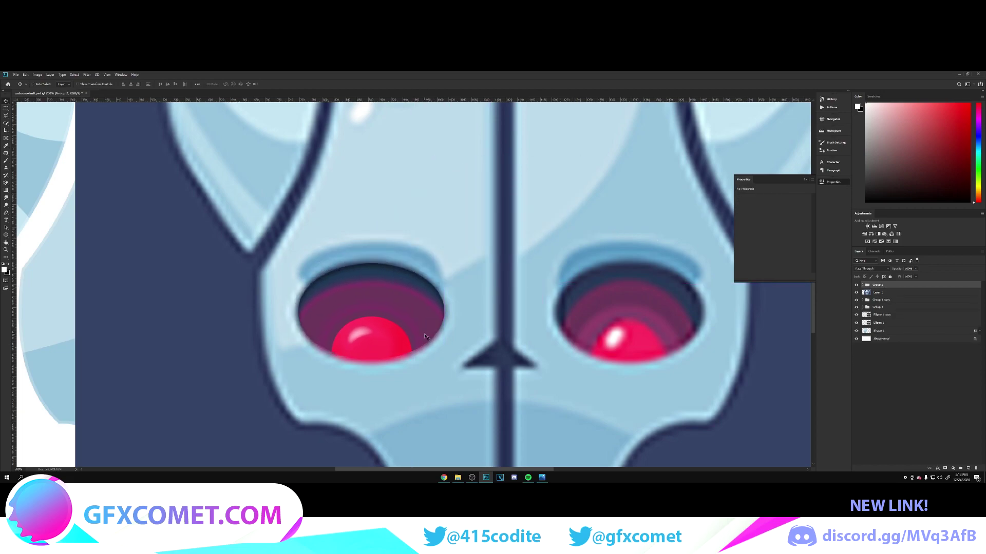
# - Hide the reference image and move the eye group onto the left half of the traced skull
pyautogui.hotkey('ctrl', '-')
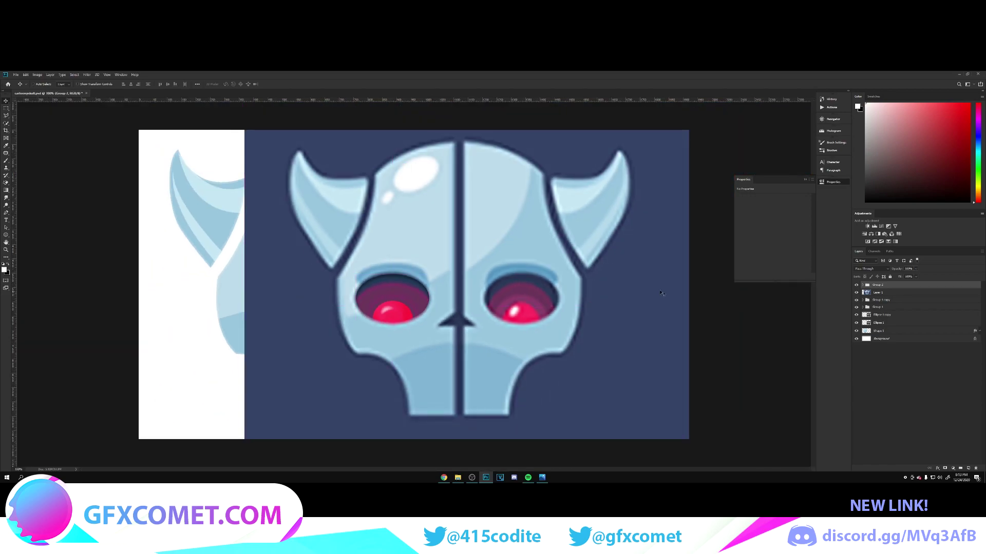
pyautogui.click(856, 293)
pyautogui.moveTo(440, 285); pyautogui.dragTo(327, 290)
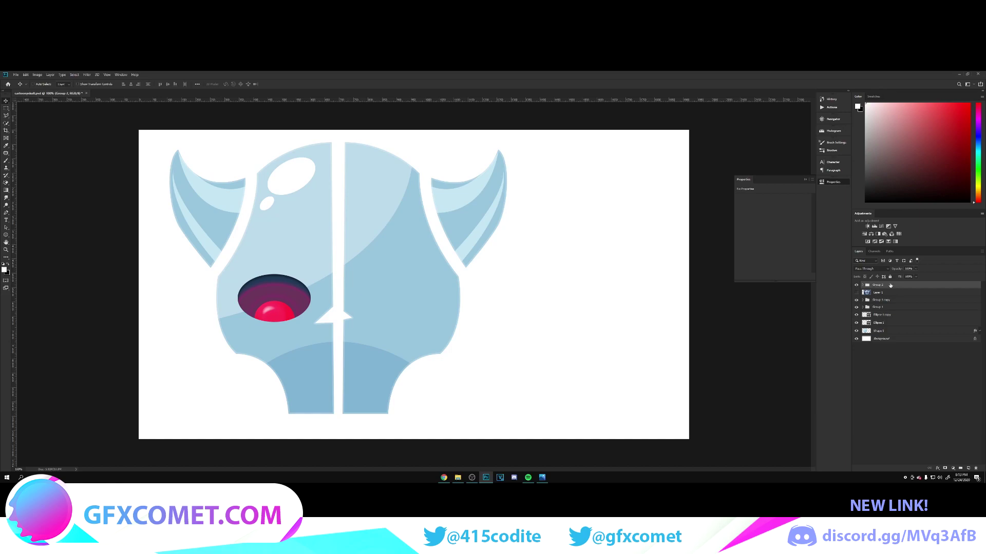
# - On a new layer above the reference, trace the brow shading over the reference's left eye with the Pen tool
pyautogui.click(856, 292)
pyautogui.click(856, 293)
pyautogui.click(856, 293)
pyautogui.click(900, 292)
pyautogui.hotkey('ctrl', 'alt', 'shift', 'n')
pyautogui.click(6, 212)
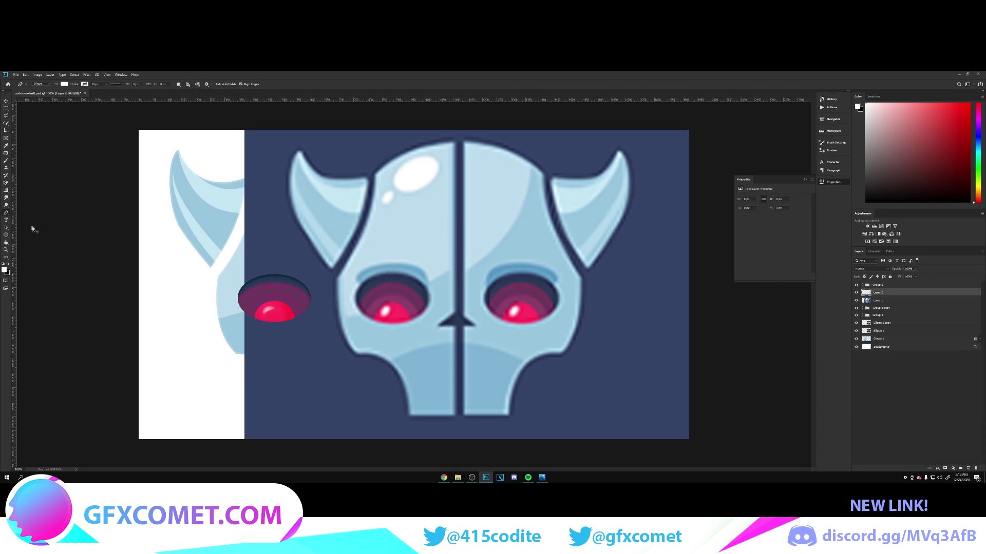
pyautogui.click(362, 277)
pyautogui.moveTo(362, 270); pyautogui.dragTo(431, 294)
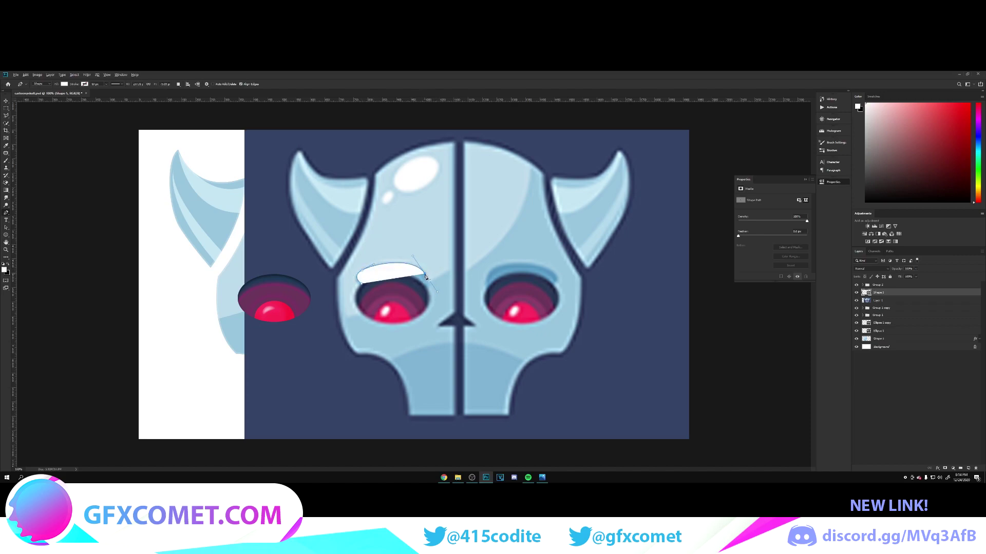
pyautogui.click(429, 291)
pyautogui.click(365, 300)
pyautogui.click(362, 284)
pyautogui.press('v')
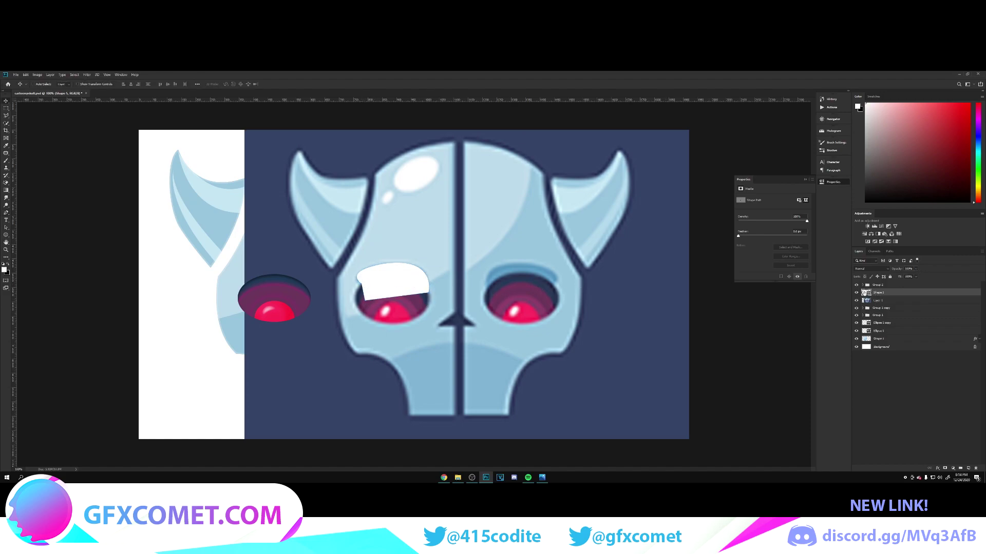
# - Fill the brow shape with the blue sampled from the shading above the reference's right eye
pyautogui.doubleClick(865, 293)
pyautogui.click(517, 277)
pyautogui.click(785, 310)
# - Hide the reference, place the brow shape below the upper horn group in the layer stack and move it above the traced skull's left eye
pyautogui.click(856, 285)
pyautogui.click(856, 285)
pyautogui.click(856, 300)
pyautogui.moveTo(897, 293); pyautogui.dragTo(897, 312)
pyautogui.moveTo(553, 274); pyautogui.dragTo(427, 276)
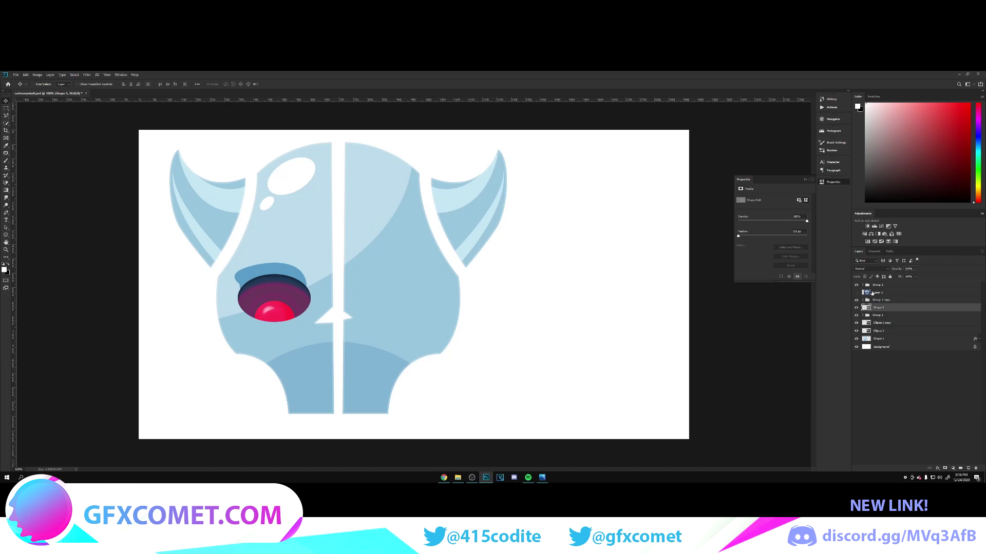
# - Move the reference layer beneath the artwork, then shift all artwork layers sideways to line up with the reference skull
pyautogui.moveTo(876, 293); pyautogui.dragTo(888, 342)
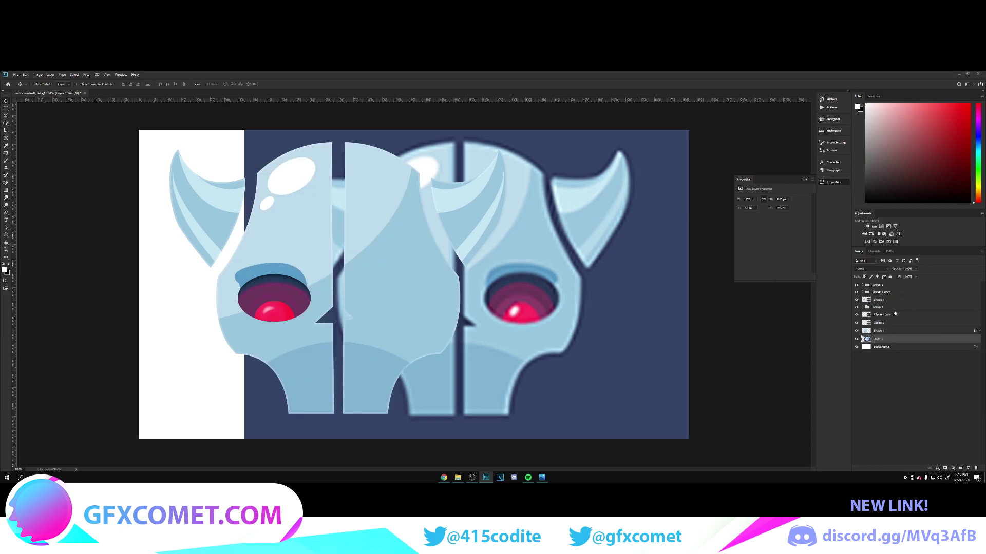
pyautogui.click(889, 332)
pyautogui.keyDown('shift'); pyautogui.click(897, 287); pyautogui.keyUp('shift')
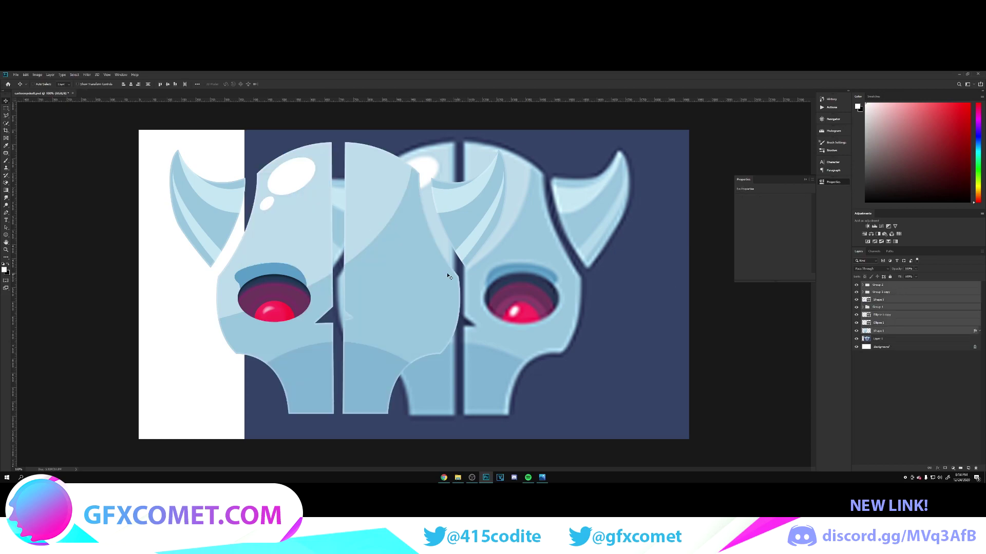
pyautogui.moveTo(416, 280); pyautogui.dragTo(536, 280)
# - Toggle the artwork layers' visibility one by one to compare their alignment with the reference underneath
pyautogui.click(885, 331)
pyautogui.click(856, 332)
pyautogui.click(856, 332)
pyautogui.click(856, 332)
pyautogui.click(857, 322)
pyautogui.click(856, 323)
pyautogui.click(856, 315)
pyautogui.click(856, 315)
pyautogui.click(857, 308)
pyautogui.click(856, 307)
pyautogui.click(856, 300)
pyautogui.click(856, 299)
pyautogui.click(856, 299)
pyautogui.click(857, 299)
pyautogui.click(856, 300)
pyautogui.click(856, 300)
pyautogui.click(857, 300)
pyautogui.click(855, 293)
pyautogui.click(856, 292)
pyautogui.click(856, 285)
pyautogui.click(856, 285)
pyautogui.click(883, 286)
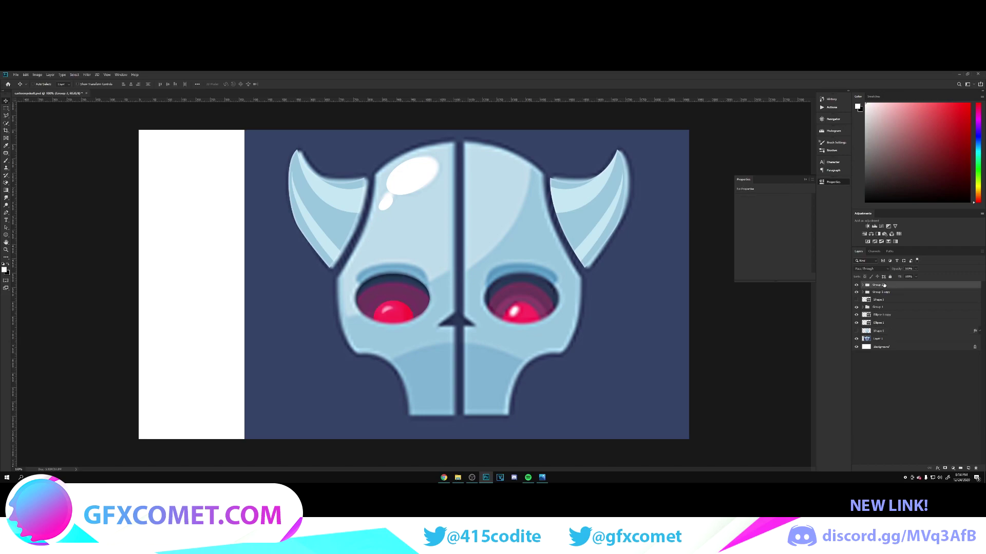
pyautogui.click(857, 293)
pyautogui.click(857, 292)
# - Show the blue brow shape, then reposition and resize it to fit the shading above the reference's left eye
pyautogui.click(856, 299)
pyautogui.click(882, 301)
pyautogui.moveTo(440, 284)
pyautogui.mouseDown()
pyautogui.moveTo(445, 277)
pyautogui.moveTo(428, 270)
pyautogui.mouseUp()
pyautogui.hotkey('ctrl', 't')
pyautogui.press('Return')
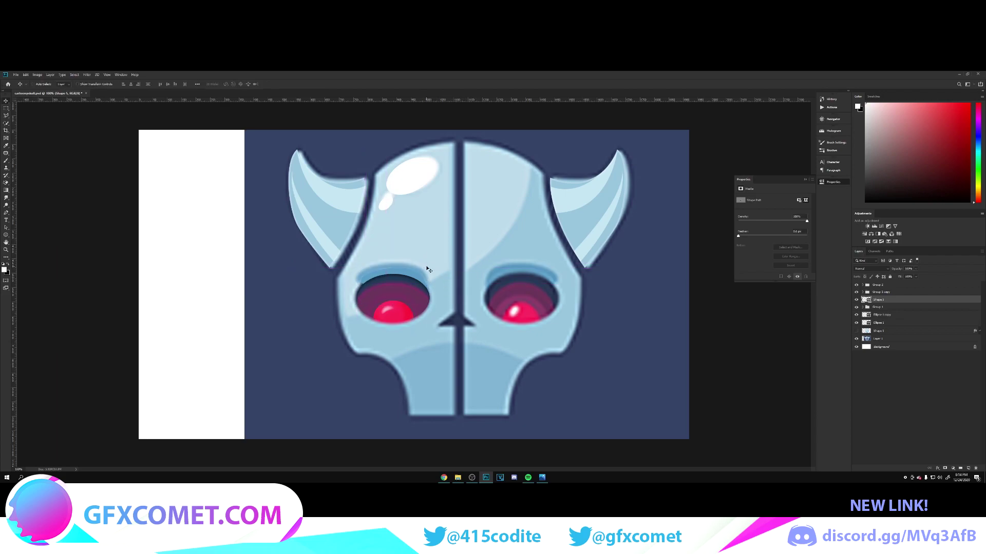
# - Hide the reference image, show the skull base shape and check the horn groups
pyautogui.click(856, 339)
pyautogui.click(856, 331)
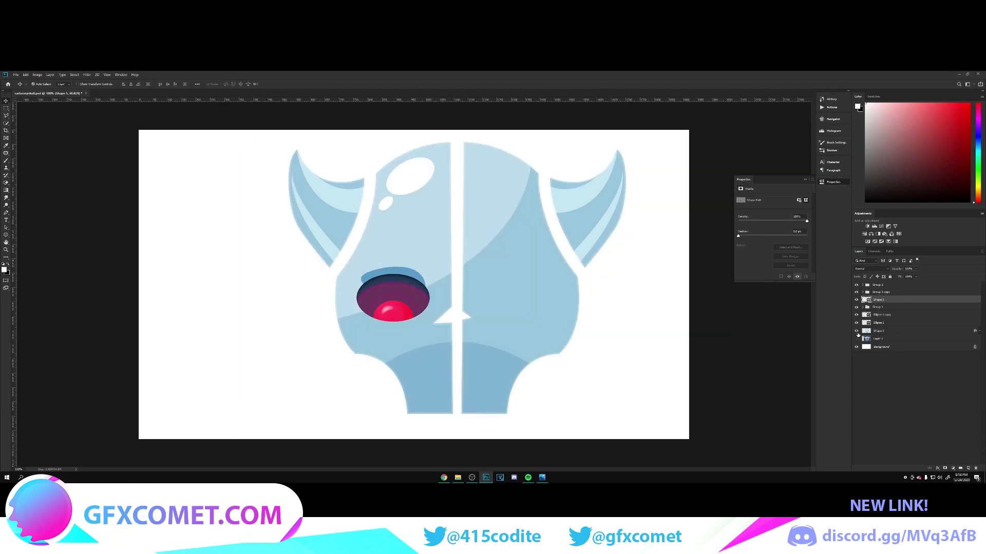
pyautogui.click(857, 307)
pyautogui.click(856, 307)
pyautogui.click(859, 292)
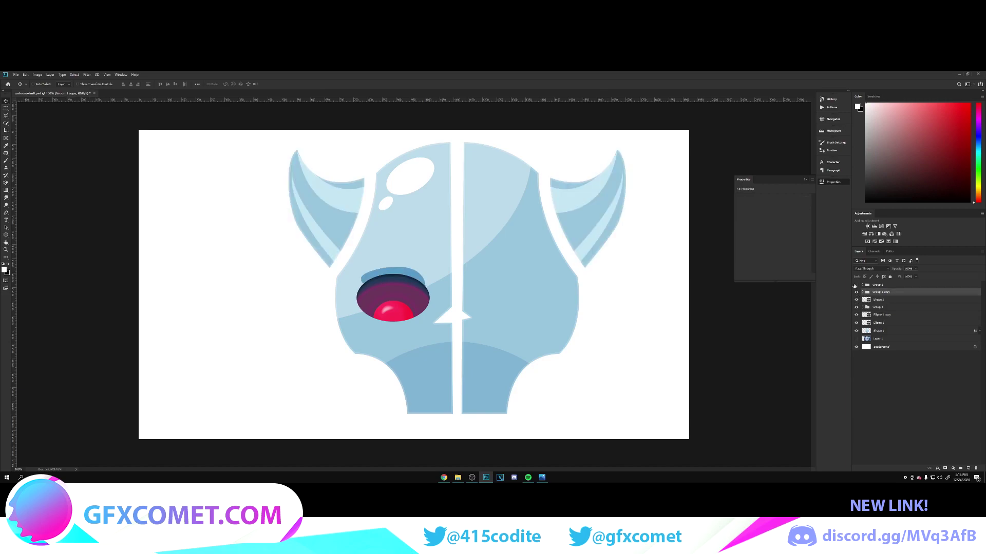